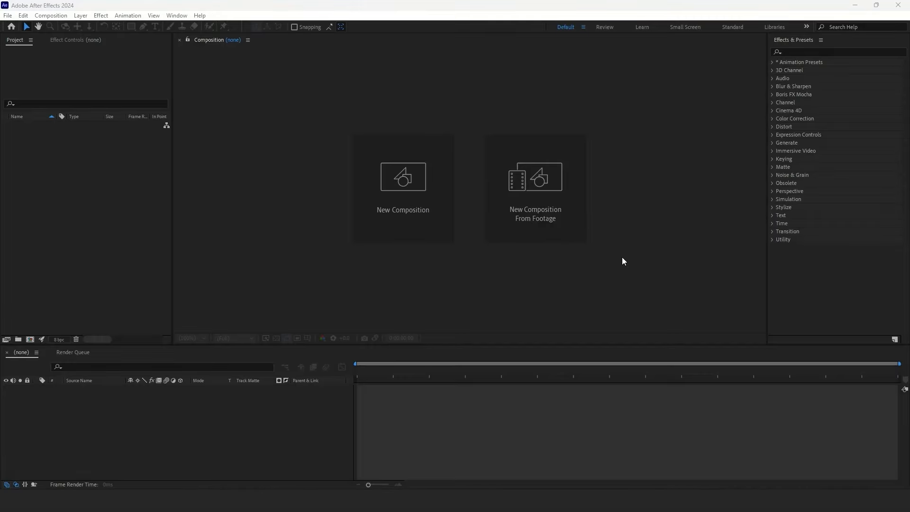
- Create a new composition named BAR, 2000 × 400 px, lasting 10 seconds
click(441, 209)
click(391, 190)
text(2000)
key(Tab)
text(400)
click(443, 141)
text(BAR)
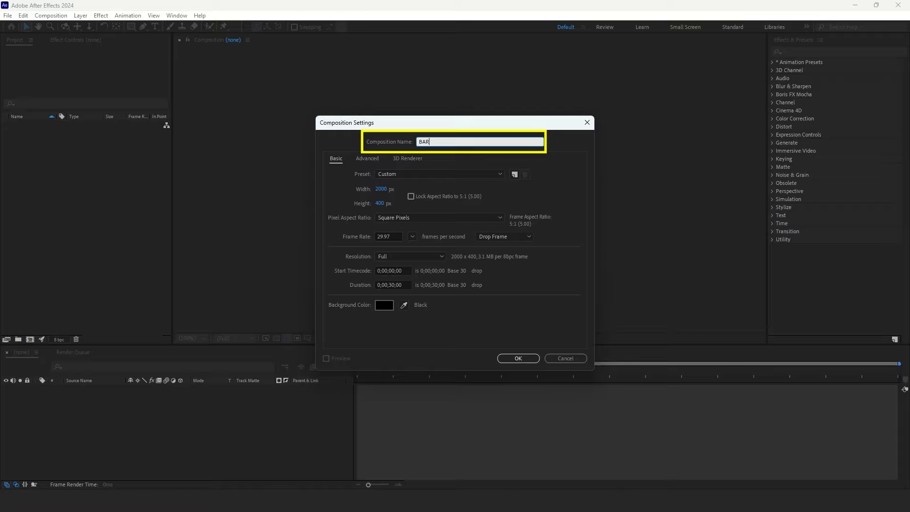
click(394, 284)
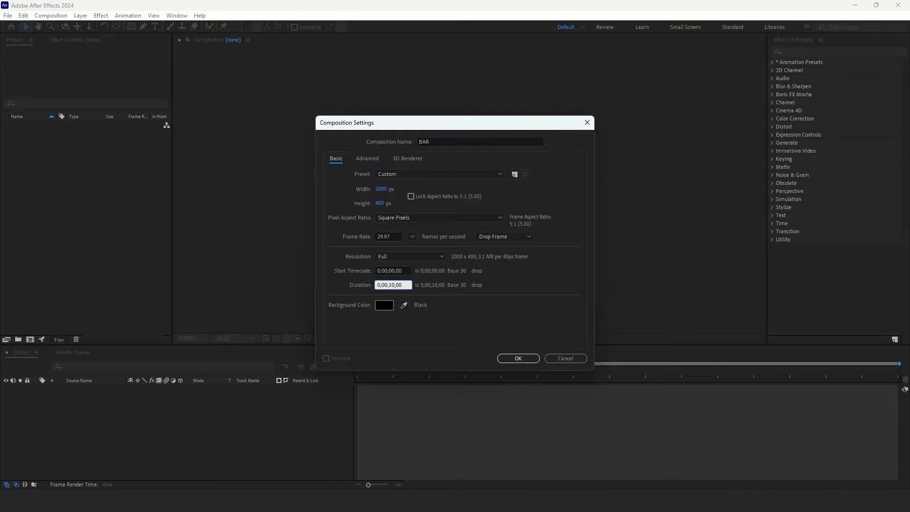
click(506, 356)
- Add a new red solid layer at full composition size
right_click(360, 412)
mouse_move(398, 278)
click(533, 307)
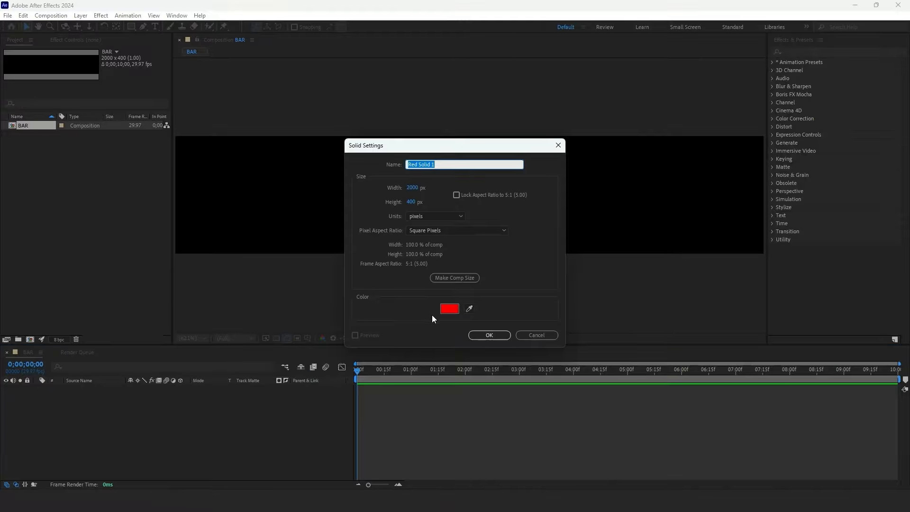
click(481, 335)
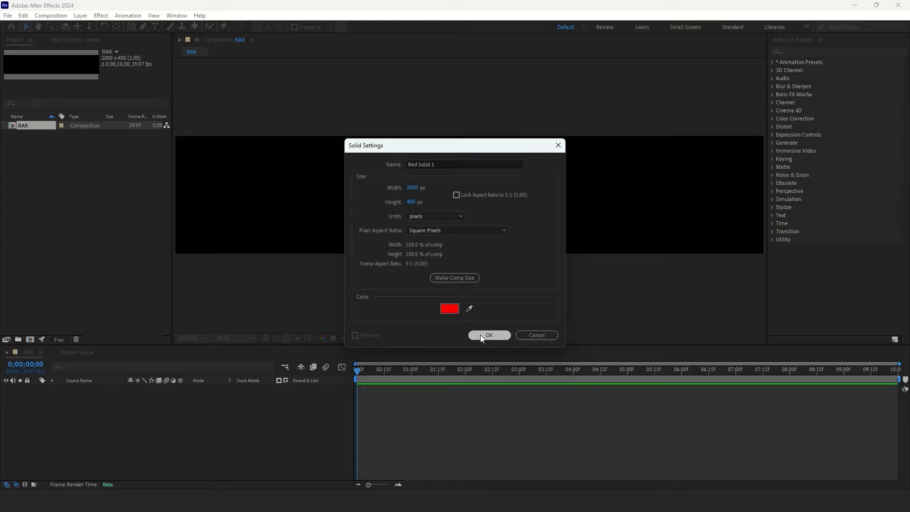
- Search the effects for linear wipe and apply Linear Wipe to the solid
click(799, 52)
text(linear wipe)
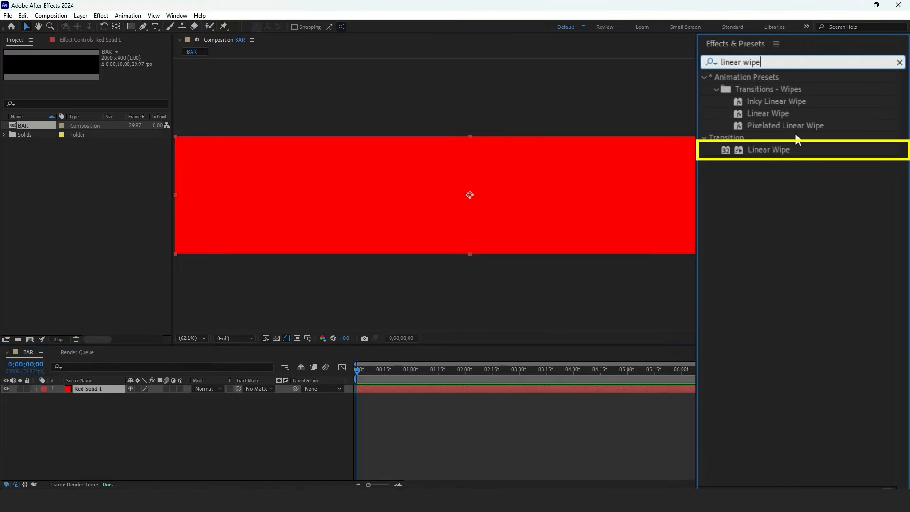
drag(778, 149, 408, 390)
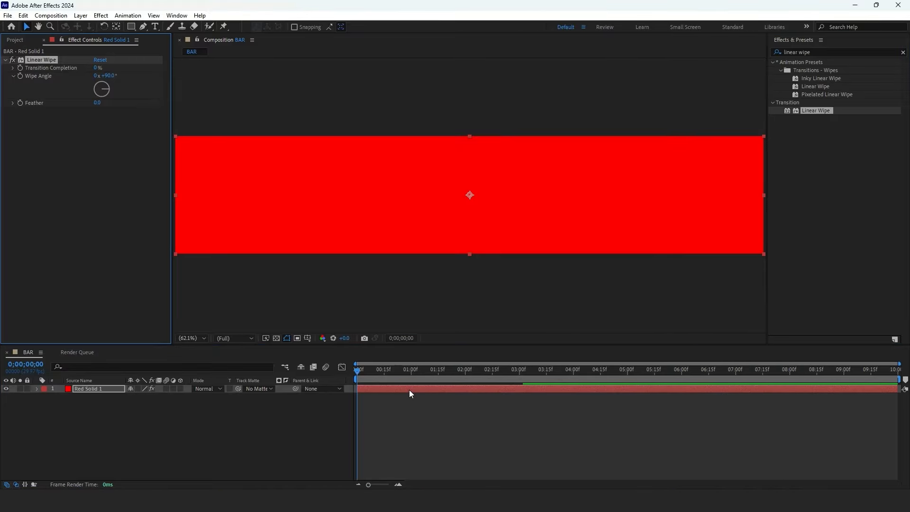
- Set the Linear Wipe angle to -90° and its transition completion to 100% at the start
click(109, 75)
text(-90)
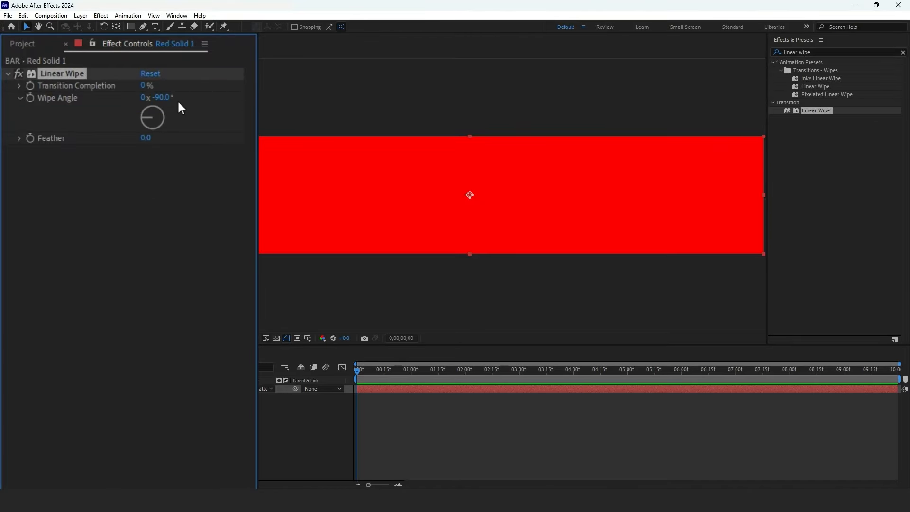
click(150, 84)
text(100)
key(Return)
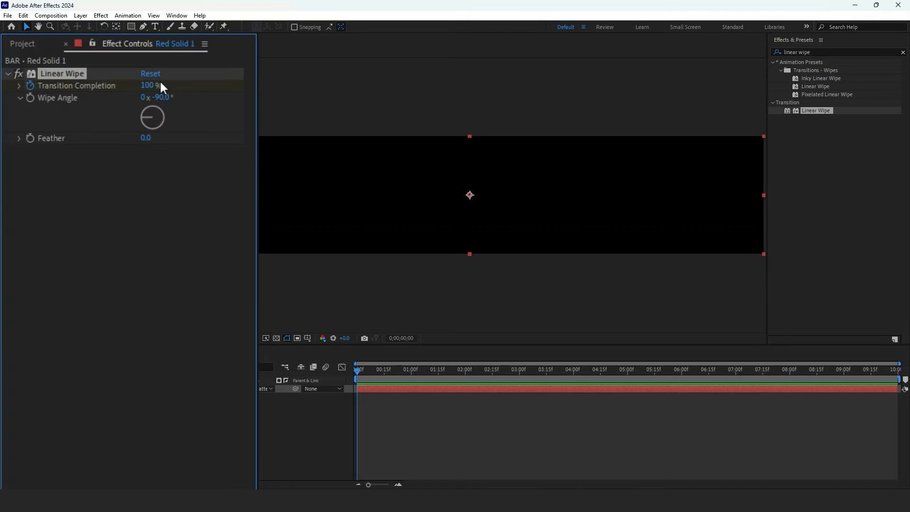
- At 1 second, set the Linear Wipe transition completion to 0%
click(411, 370)
click(150, 85)
text(0)
key(Return)
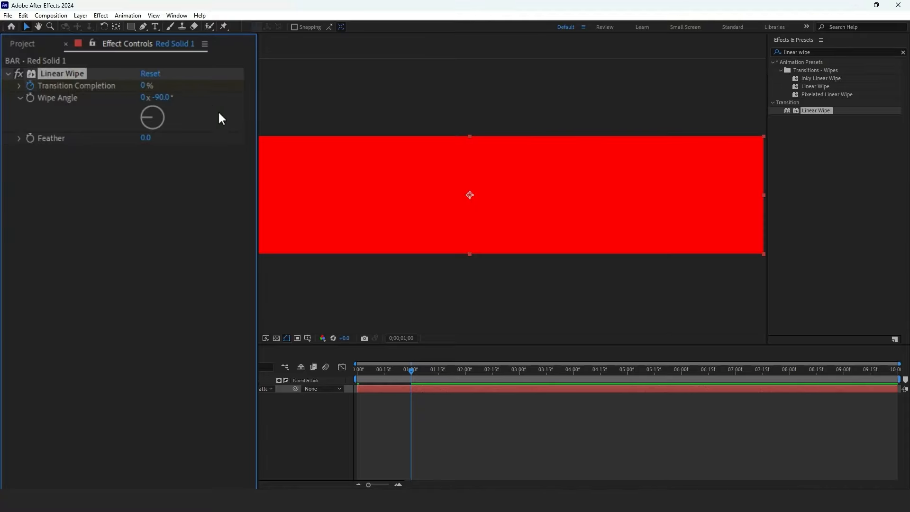
- Keyframe the transition completion at 5 seconds and at 100% at the 6-second mark
click(626, 372)
drag(144, 86, 198, 141)
click(681, 371)
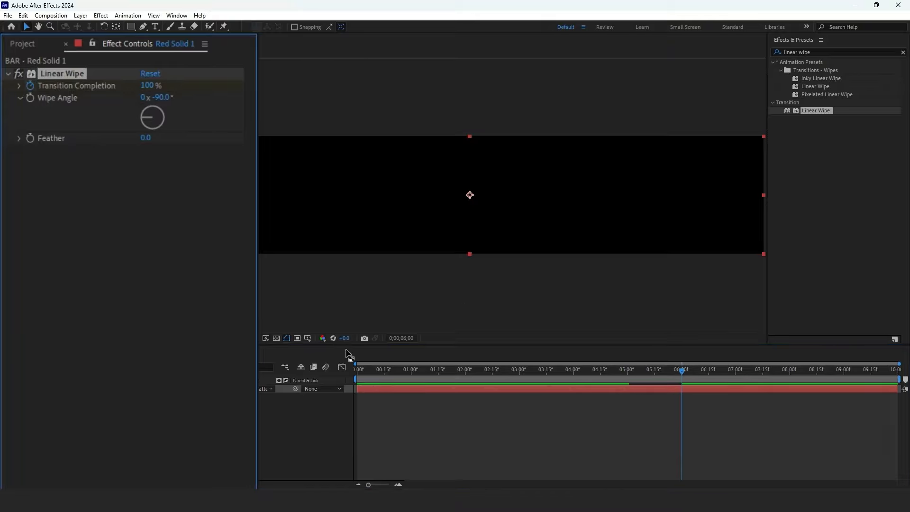
- Preview the wipe animation by playing and scrubbing the timeline
drag(360, 371, 326, 374)
key(space)
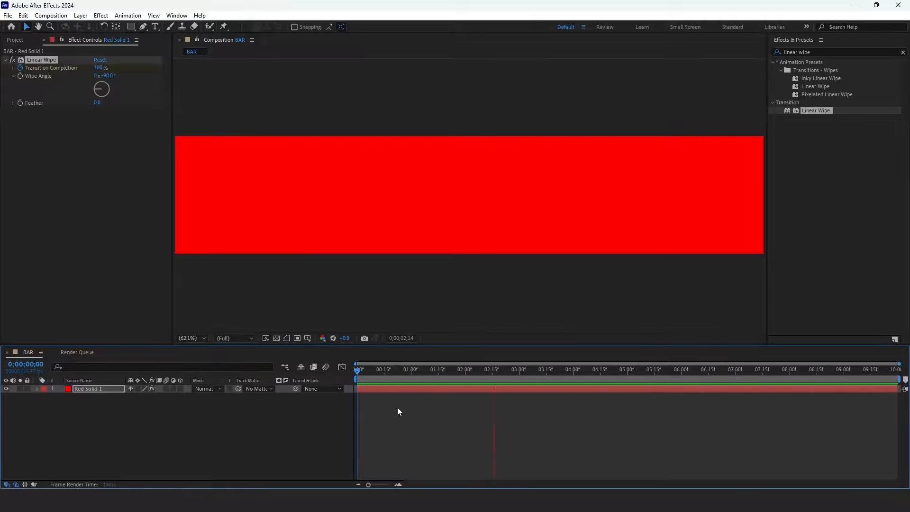
drag(728, 372, 652, 373)
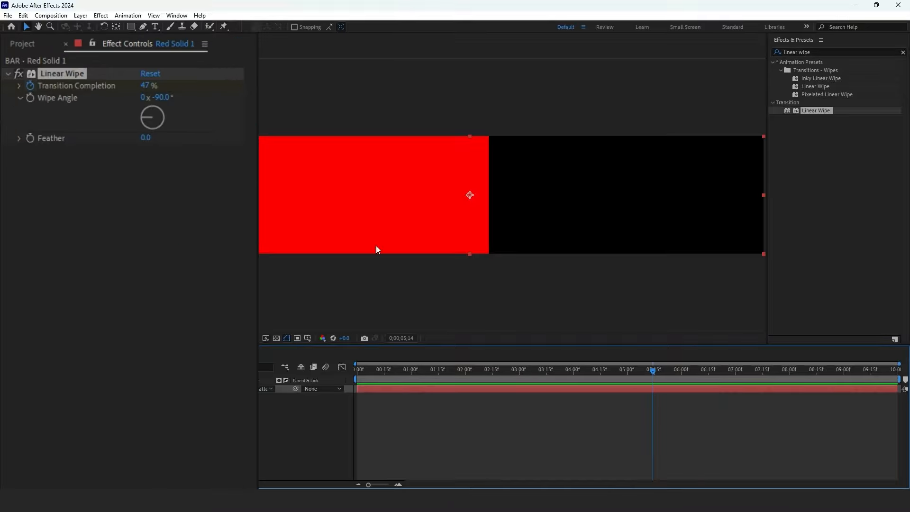
- Set the Linear Wipe feather to 681
drag(146, 140, 420, 101)
drag(652, 373, 522, 372)
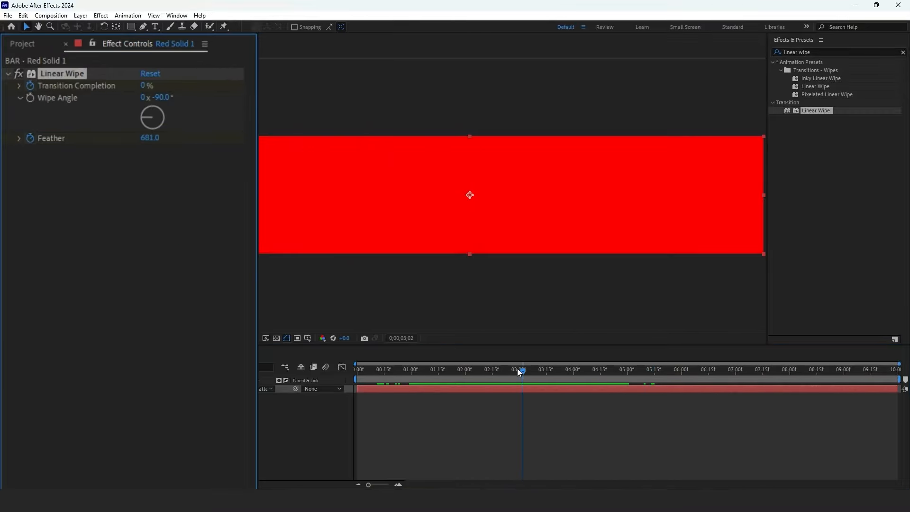
click(150, 137)
text(0)
key(Return)
drag(445, 371, 654, 379)
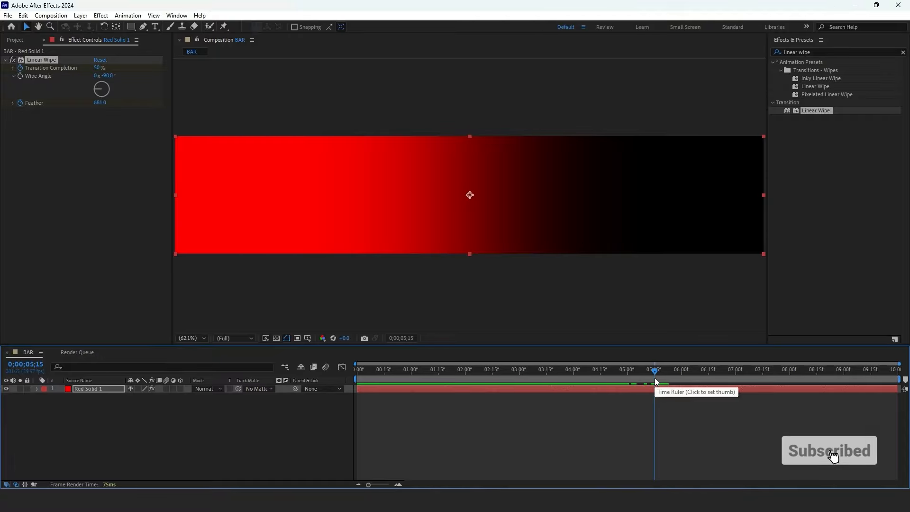
- Search the effects for block dissolve and apply Block Dissolve to the solid
click(779, 57)
text(block dis)
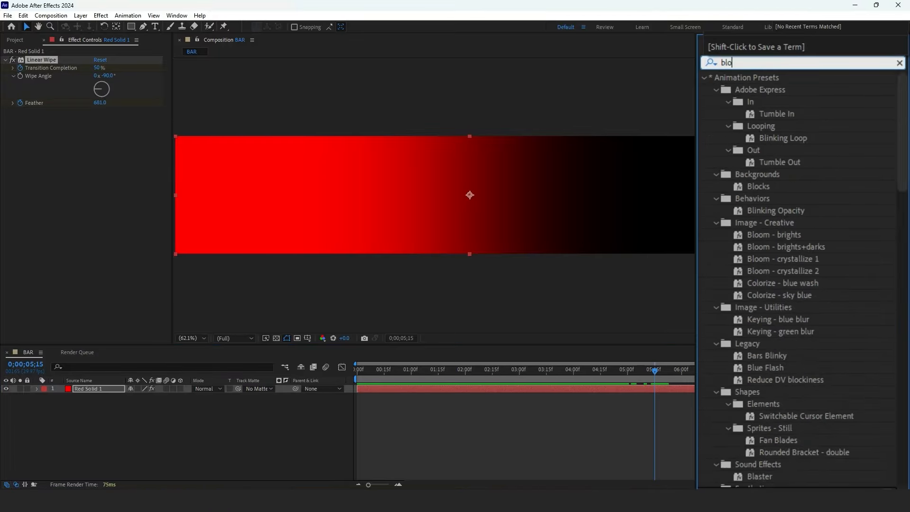
text(s)
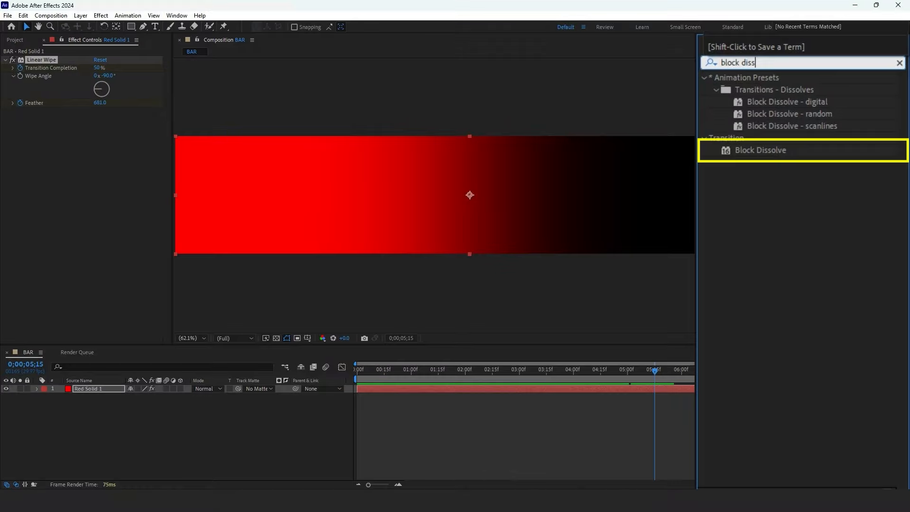
drag(760, 150, 461, 388)
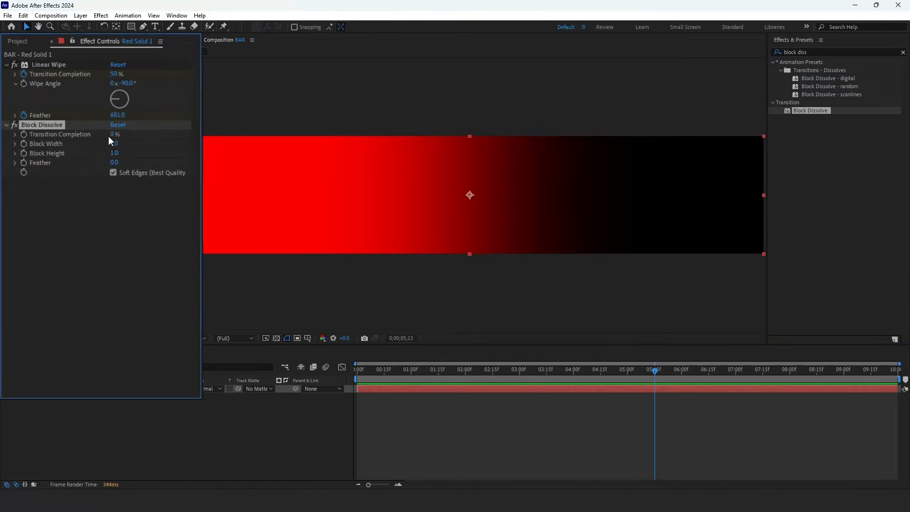
- Set Block Dissolve transition completion to 75%, block width to 2500 and block height to 5
click(96, 119)
text(75)
key(Return)
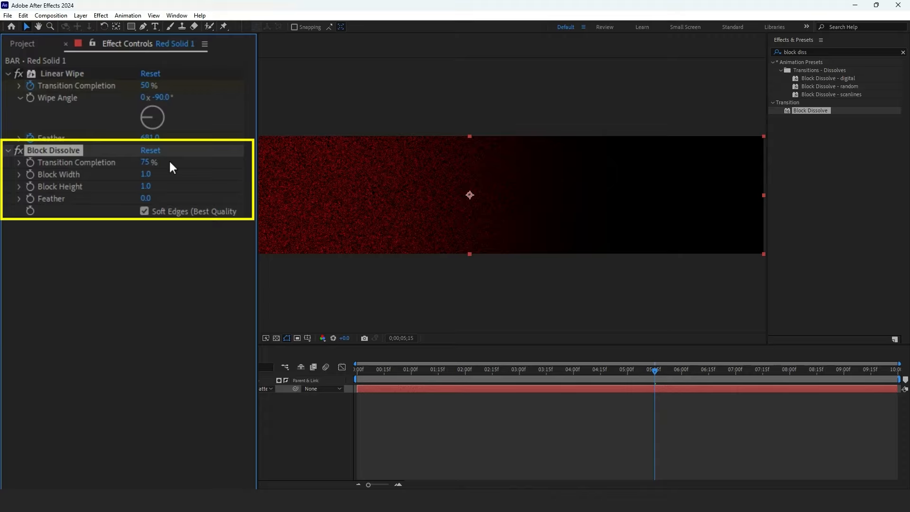
click(147, 173)
text(2500)
key(Return)
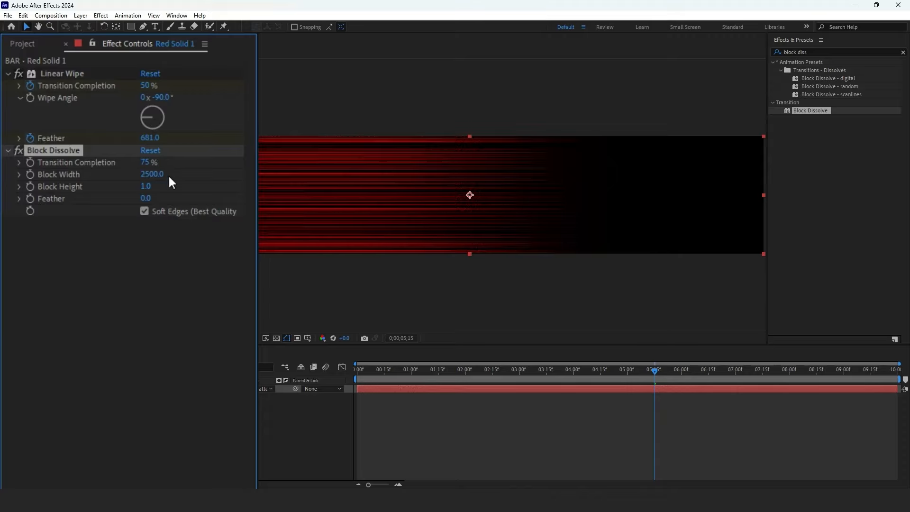
drag(152, 190, 173, 193)
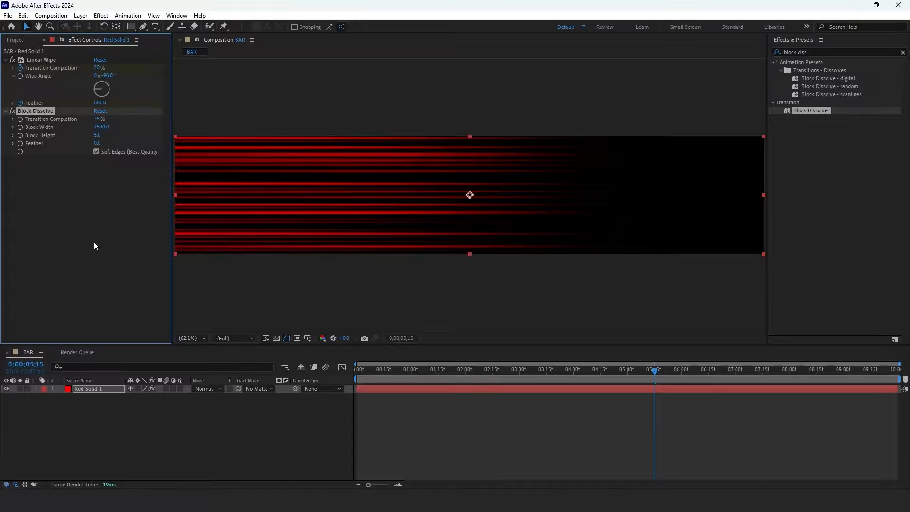
- Duplicate the solid layer
click(94, 391)
key(ctrl+d)
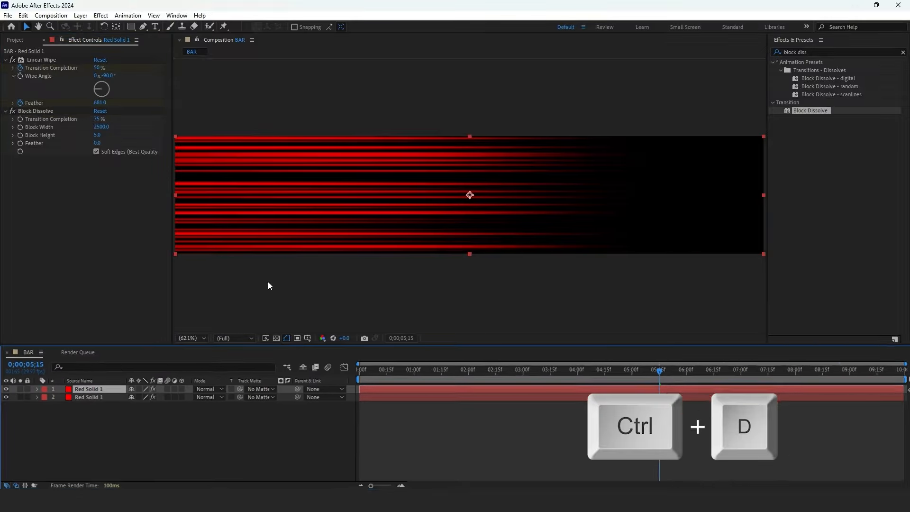
- Apply a Fill effect to the top layer and set its color to FF6600
triple_click(810, 52)
text(fill)
drag(805, 119, 102, 390)
click(147, 259)
text(FF)
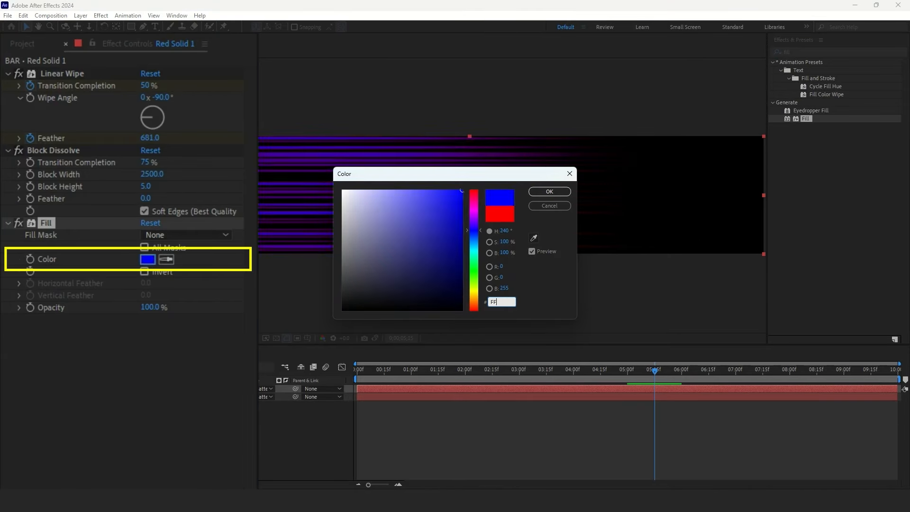
text(6600)
click(530, 192)
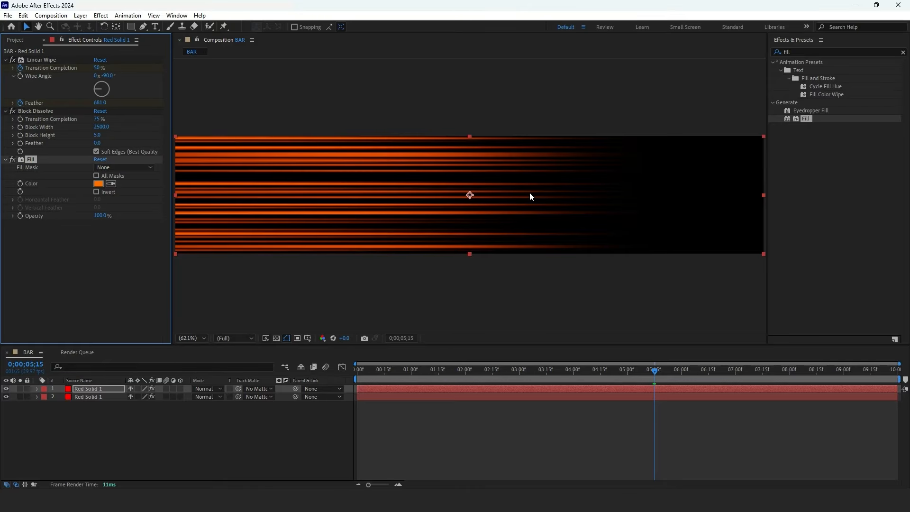
- Set the top layer's Block Dissolve transition completion to 90% and block height to 3
click(20, 388)
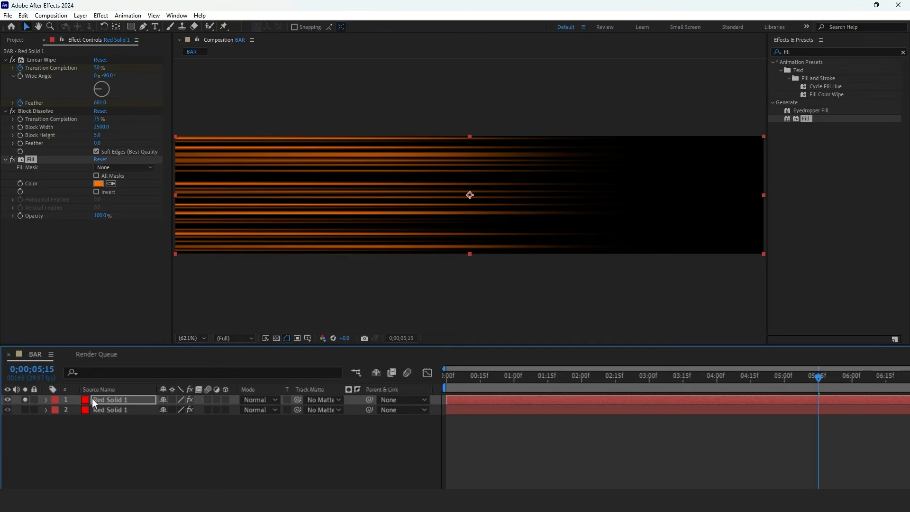
click(92, 399)
click(48, 111)
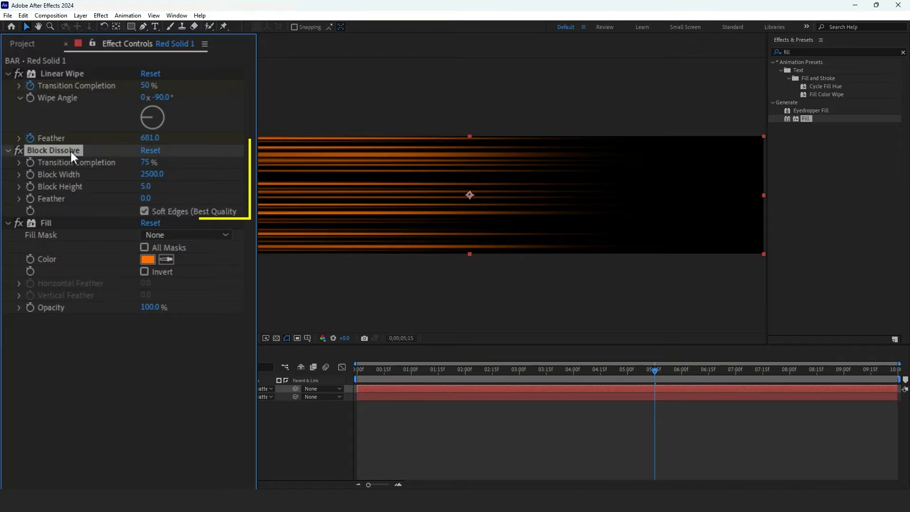
click(145, 162)
text(90)
key(Return)
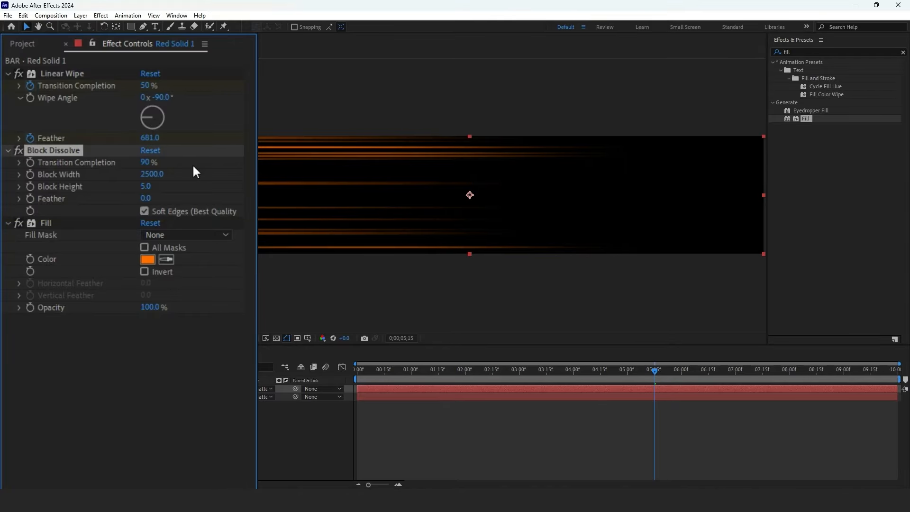
text(3)
key(Return)
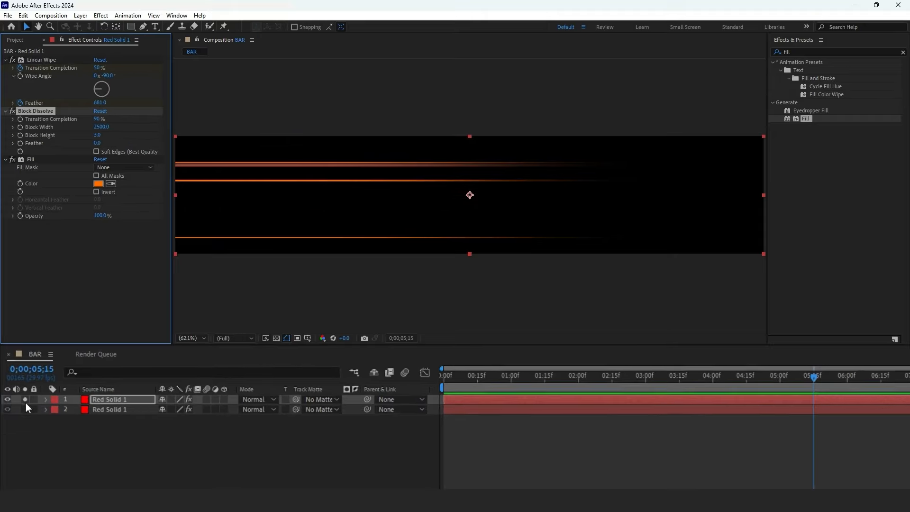
- Offset the top layer's start a few frames later in the timeline
drag(444, 399, 458, 399)
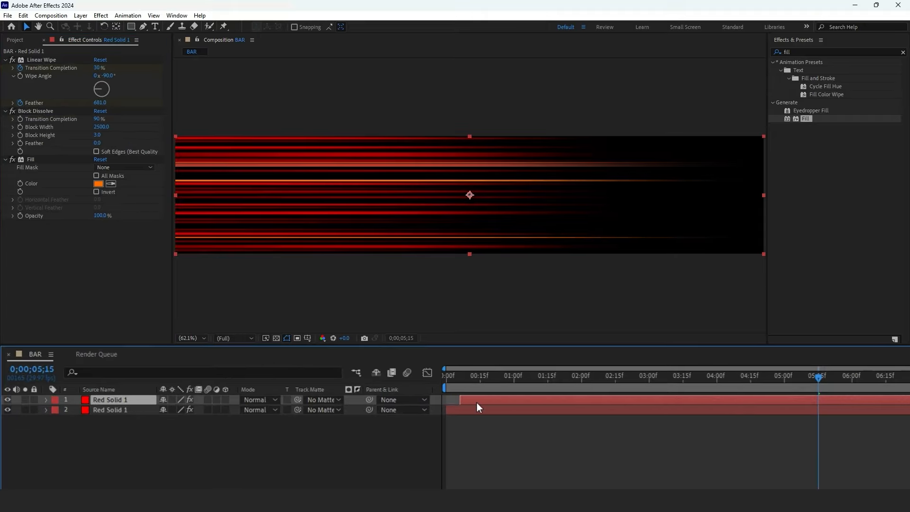
- Keyframe the fill color as orange at 5 seconds and red FF0000 at about 4;15
mouse_move(818, 378)
mouse_down()
mouse_move(858, 393)
mouse_move(784, 399)
mouse_up()
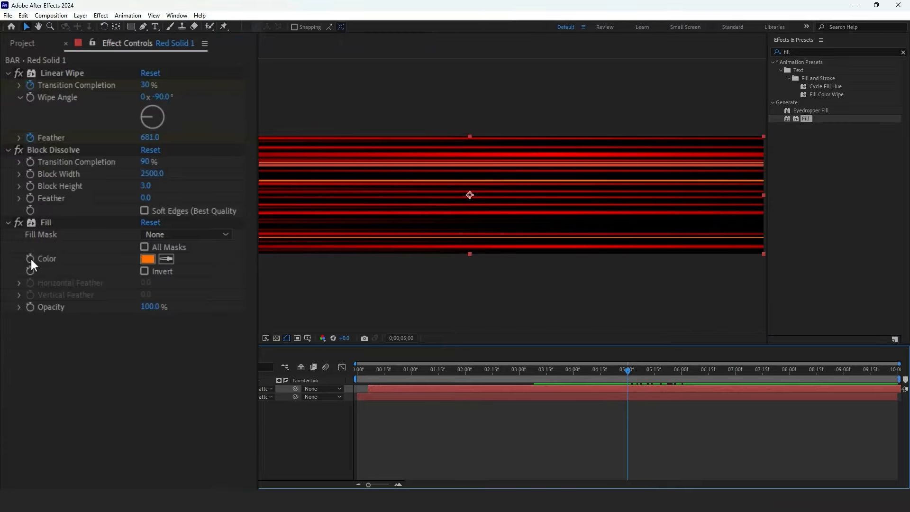
click(30, 258)
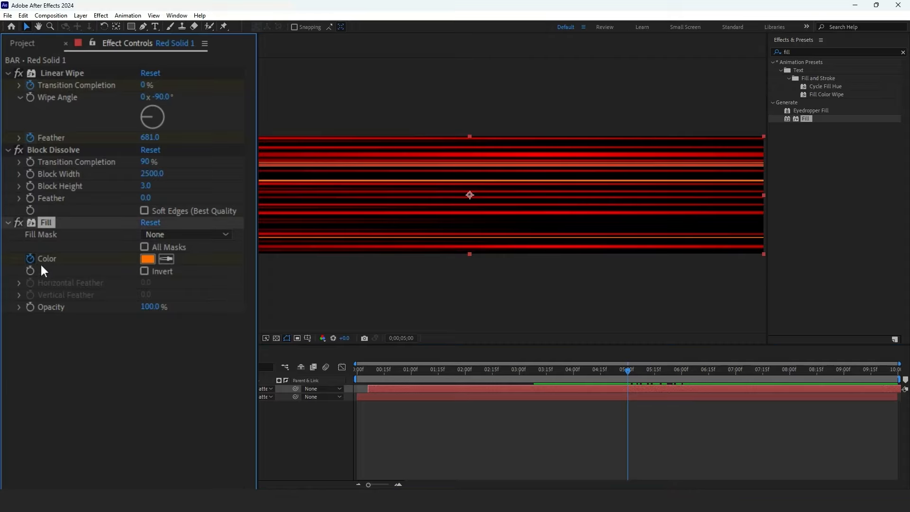
drag(622, 371, 594, 373)
click(147, 259)
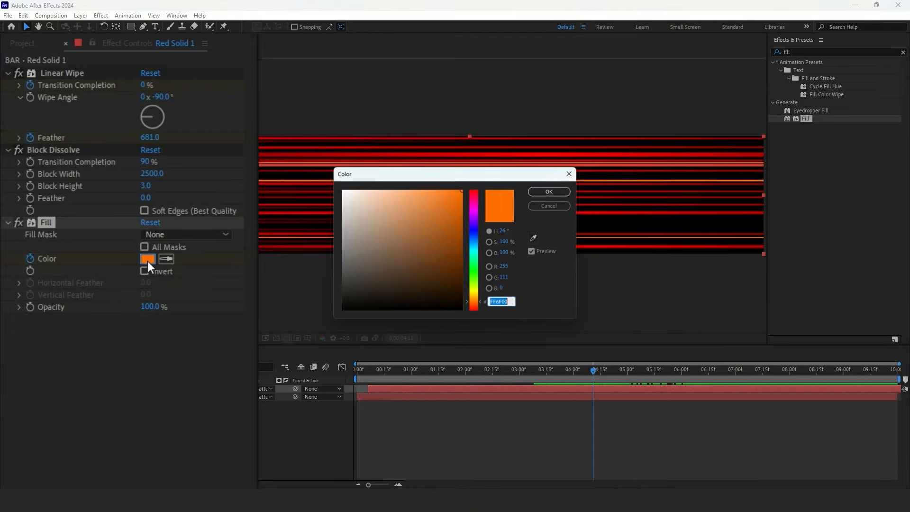
drag(466, 217, 494, 183)
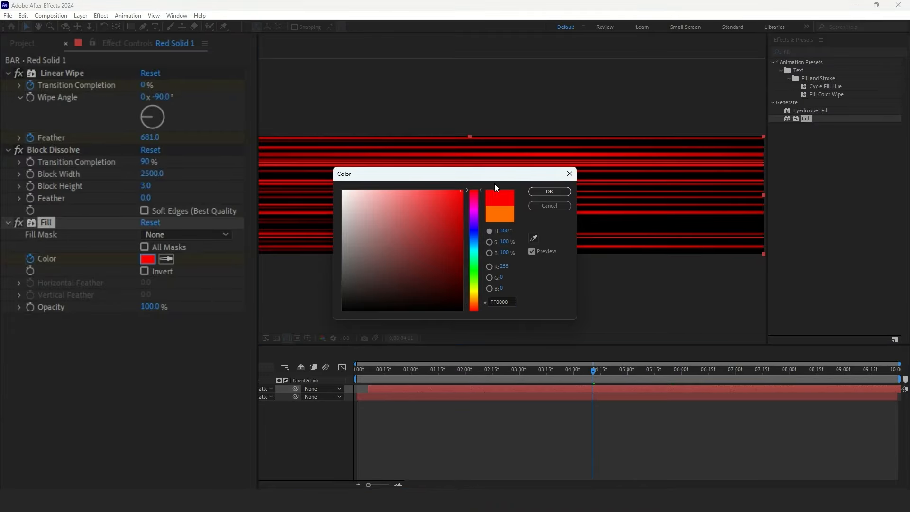
click(535, 196)
- Duplicate the bottom solid layer and move the copy up one position in the stack
click(840, 386)
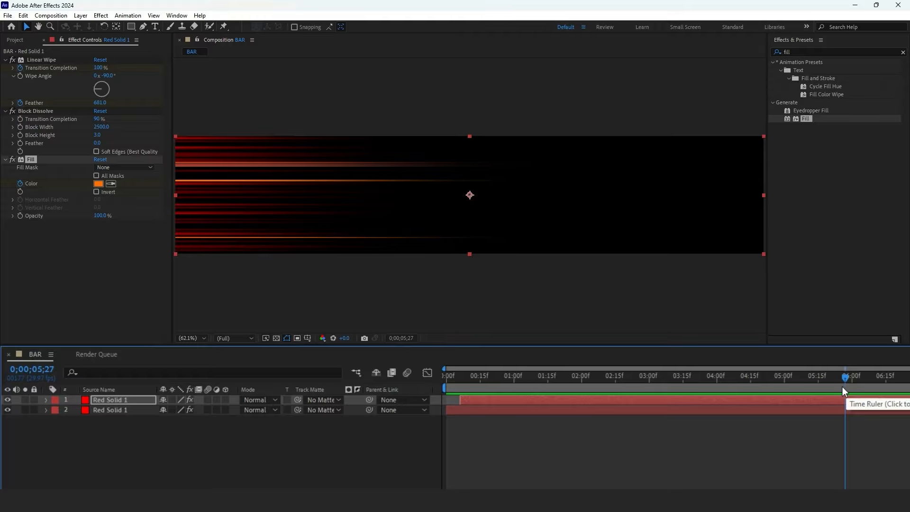
click(150, 409)
key(ctrl+d)
drag(135, 417, 141, 396)
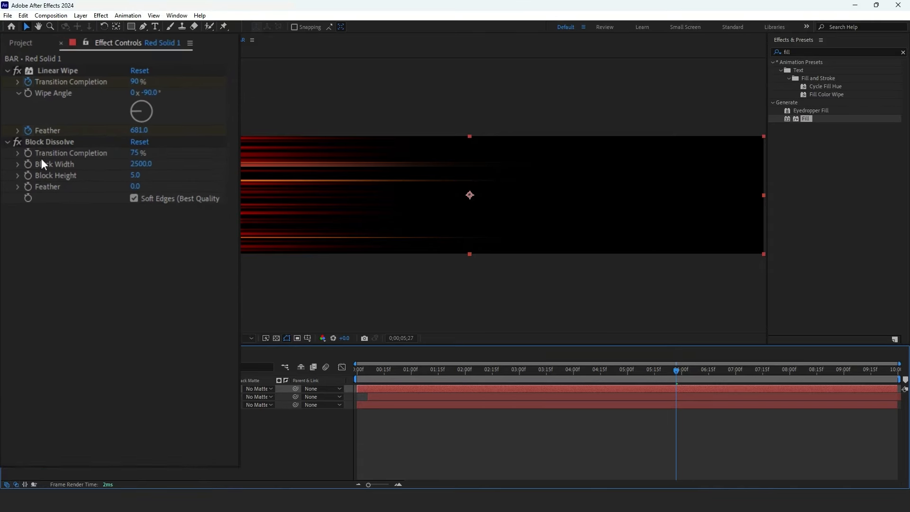
- Delete the Block Dissolve effect from the copied layer
click(45, 142)
key(Delete)
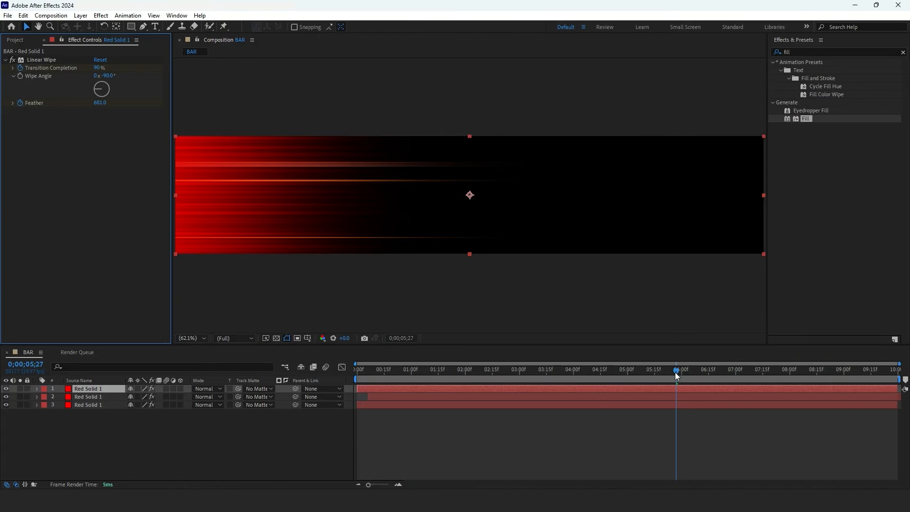
- Create a new composition using the HD 1920×1080 29.97 fps preset
drag(675, 371, 648, 380)
click(25, 44)
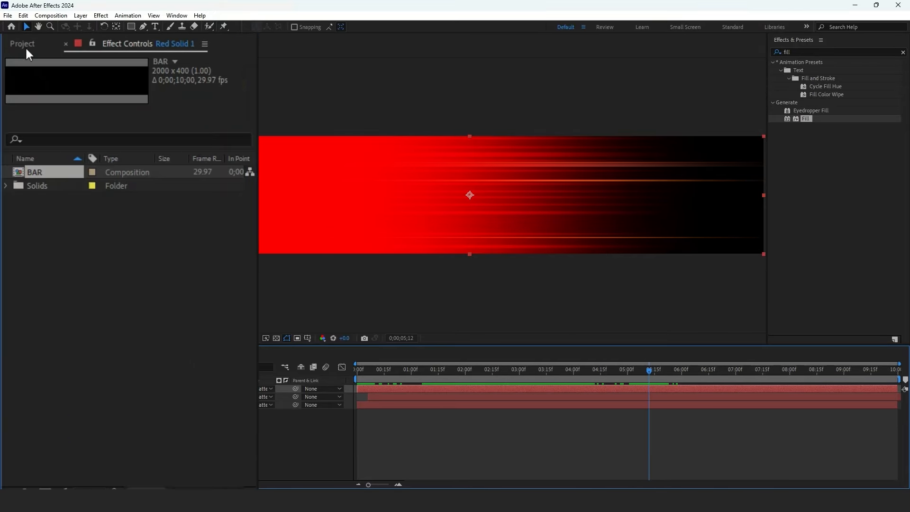
right_click(77, 240)
click(97, 245)
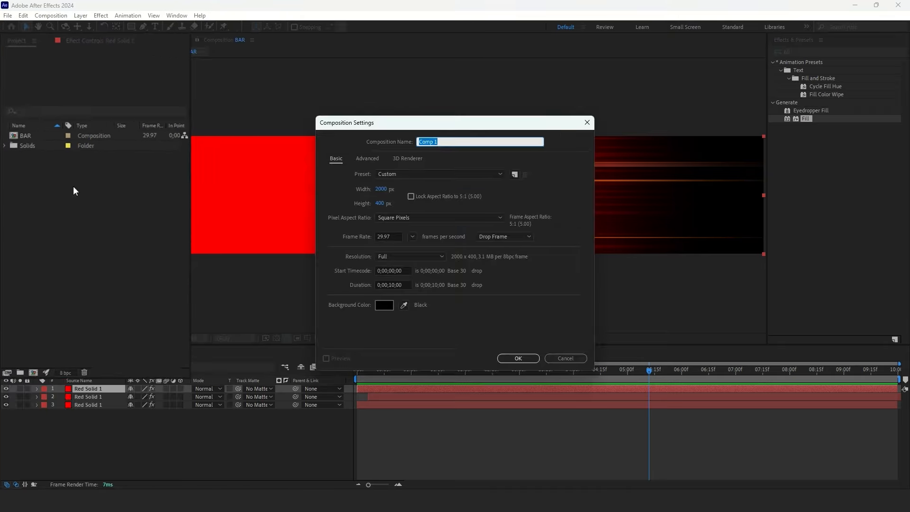
click(402, 174)
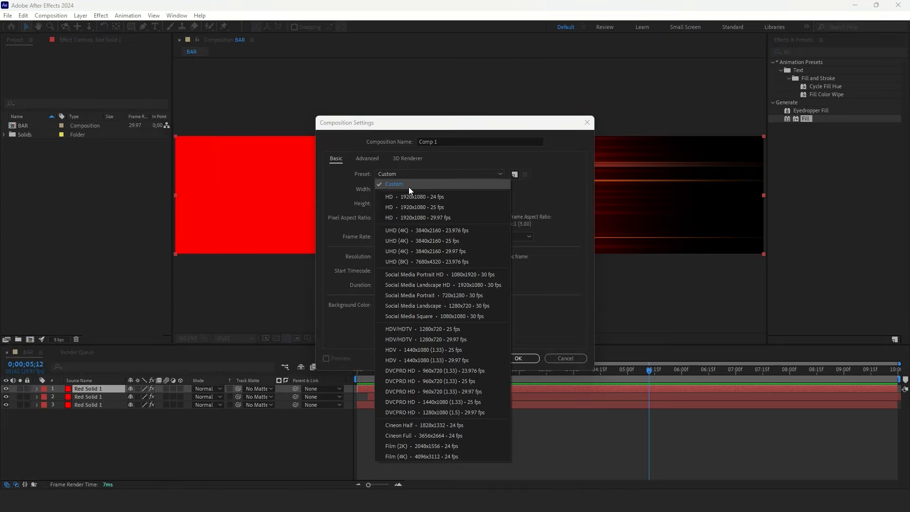
click(422, 221)
click(517, 359)
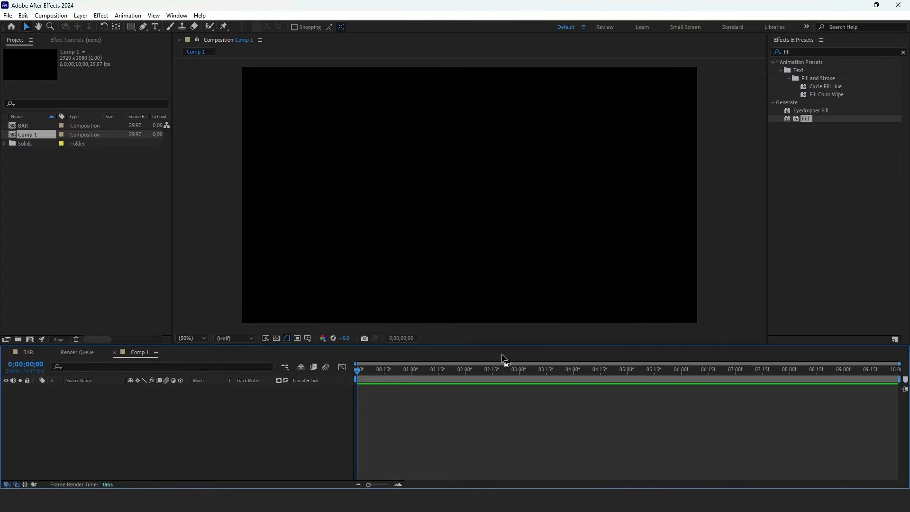
- Add the BAR composition to Comp 1 and scale it to 28%
drag(41, 127, 107, 403)
drag(452, 389, 544, 388)
key(s)
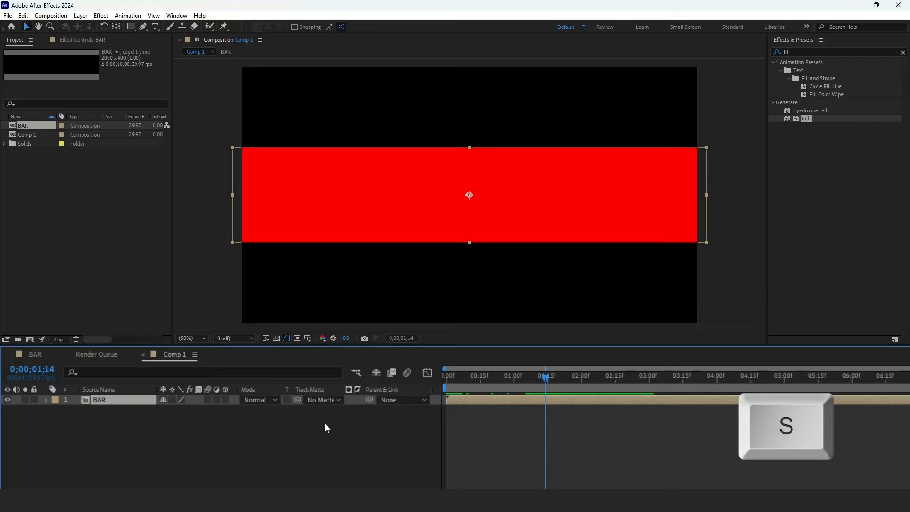
click(199, 410)
text(28)
key(Return)
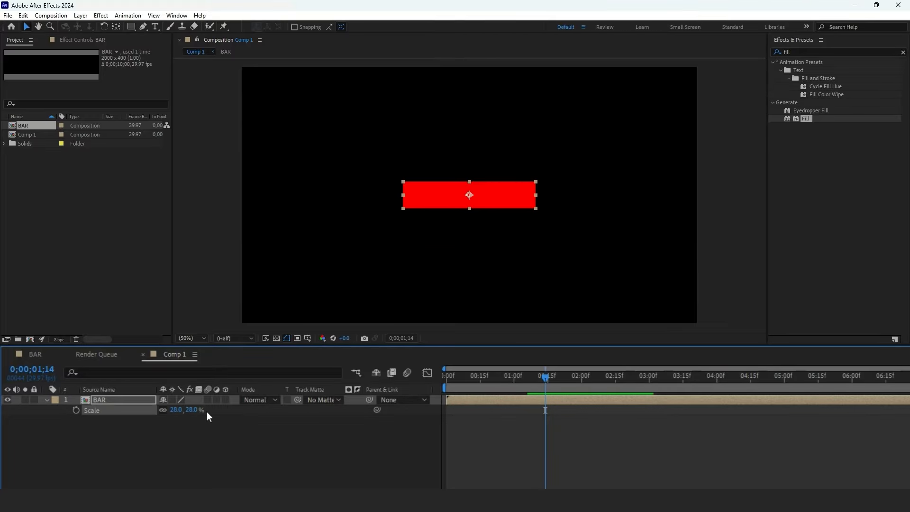
- Rotate the BAR layer to -90°
key(shift+r)
click(179, 420)
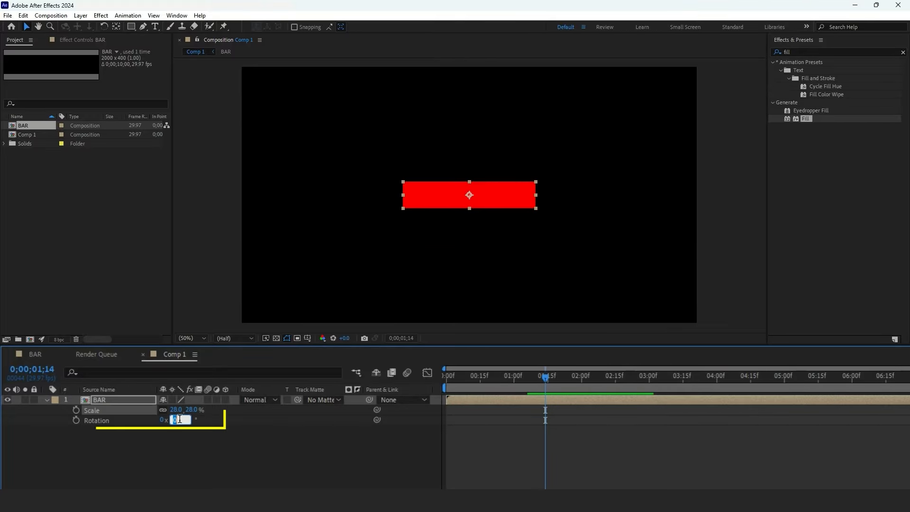
text(-90)
key(Return)
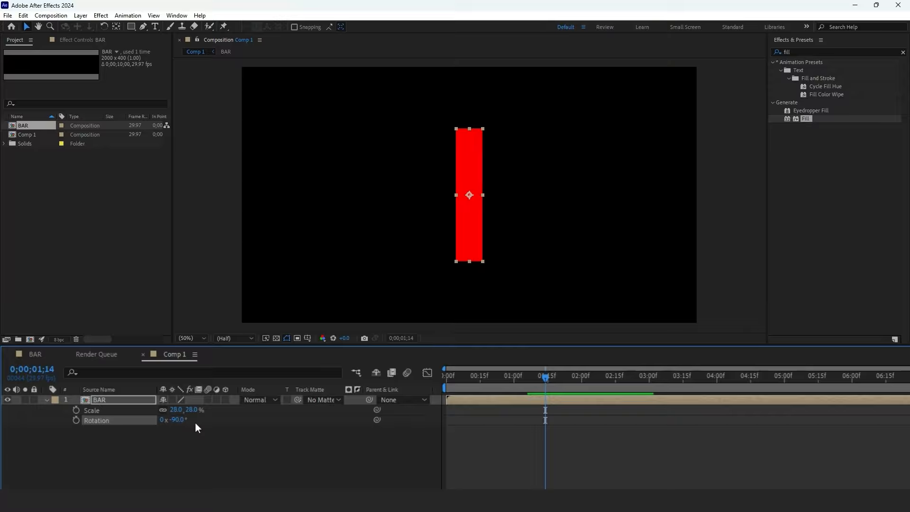
- Duplicate the BAR layer twice to get three bar layers
click(110, 405)
key(ctrl+d)
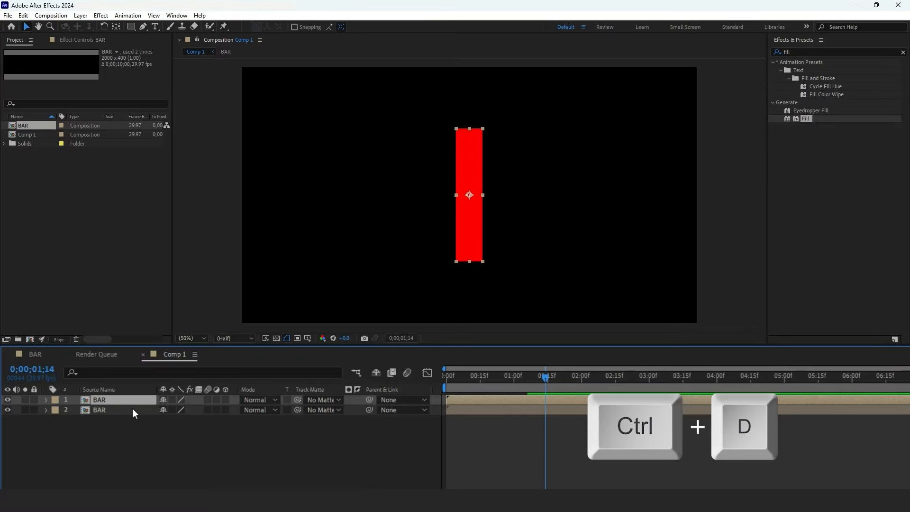
key(ctrl+d)
- Move one copy to the left and another to the right of the original so the three bars sit side by side
click(431, 420)
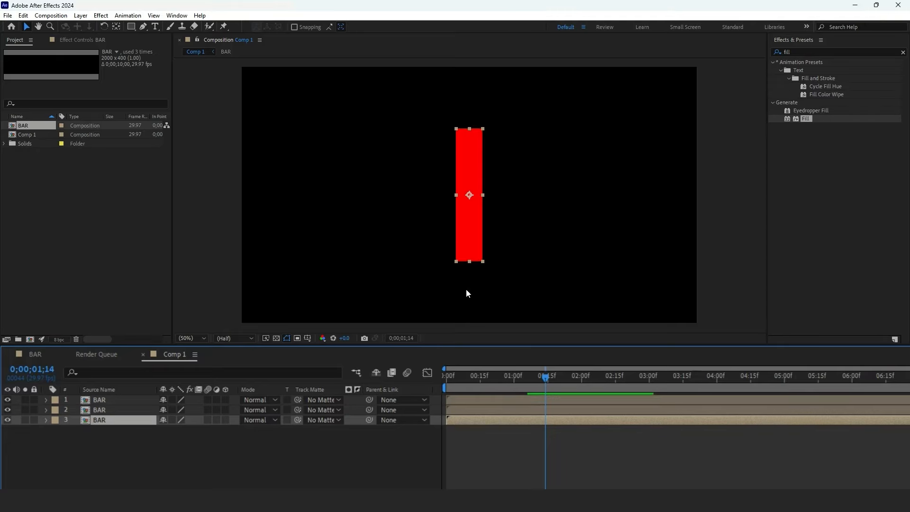
scroll(451, 195, up, 4)
drag(451, 195, 363, 195)
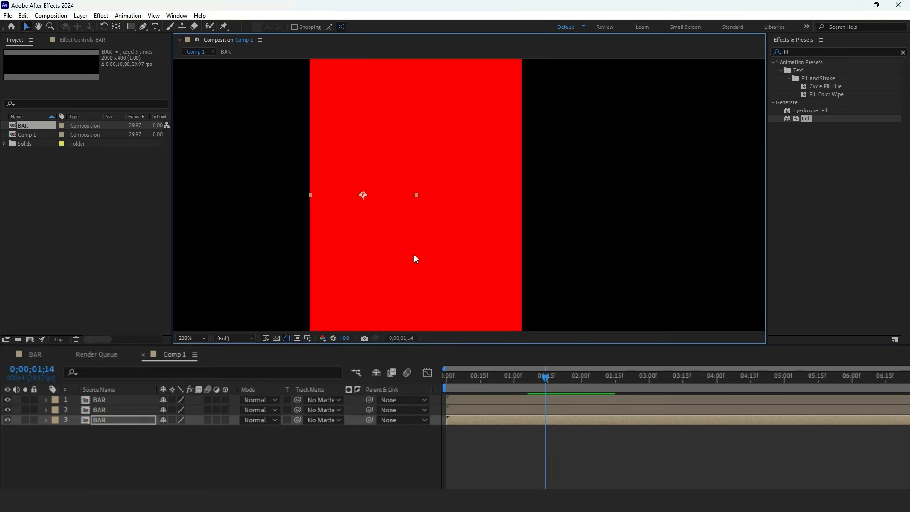
drag(445, 210, 551, 221)
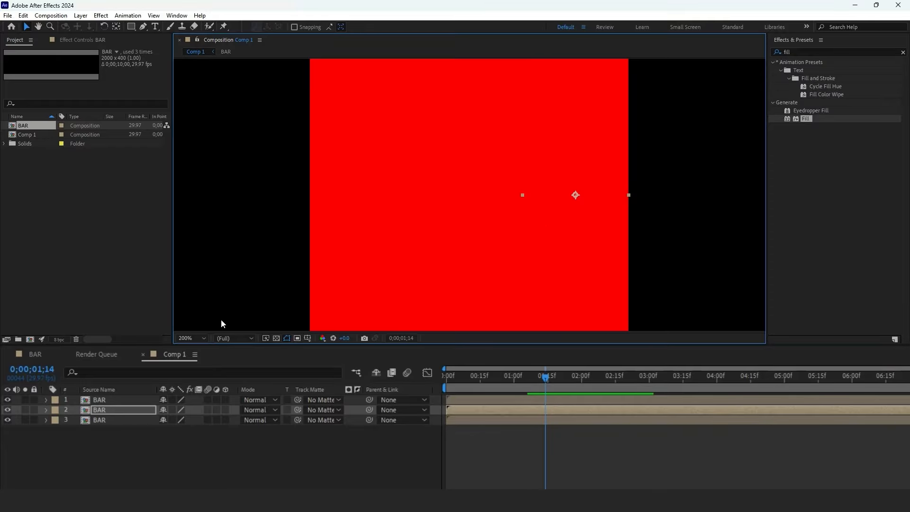
click(192, 337)
click(197, 178)
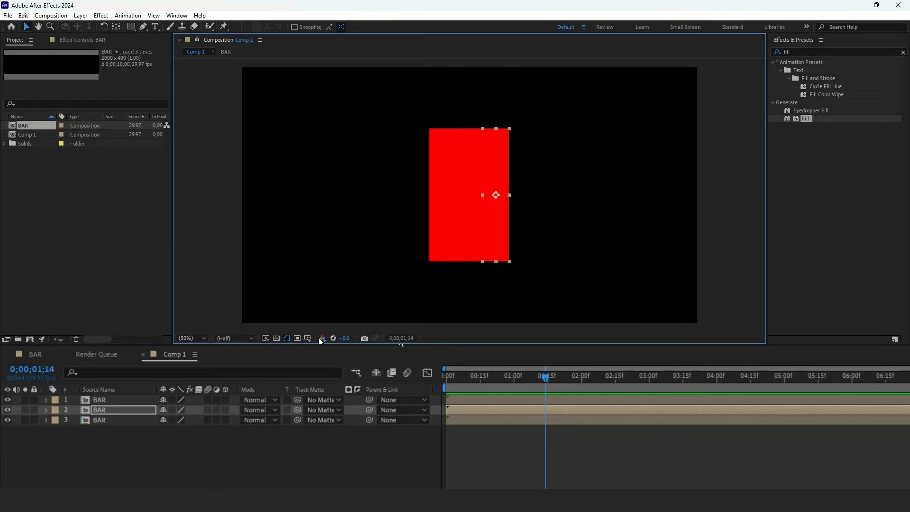
- Set the top BAR layer's rotation to +90°
click(152, 399)
key(r)
click(182, 410)
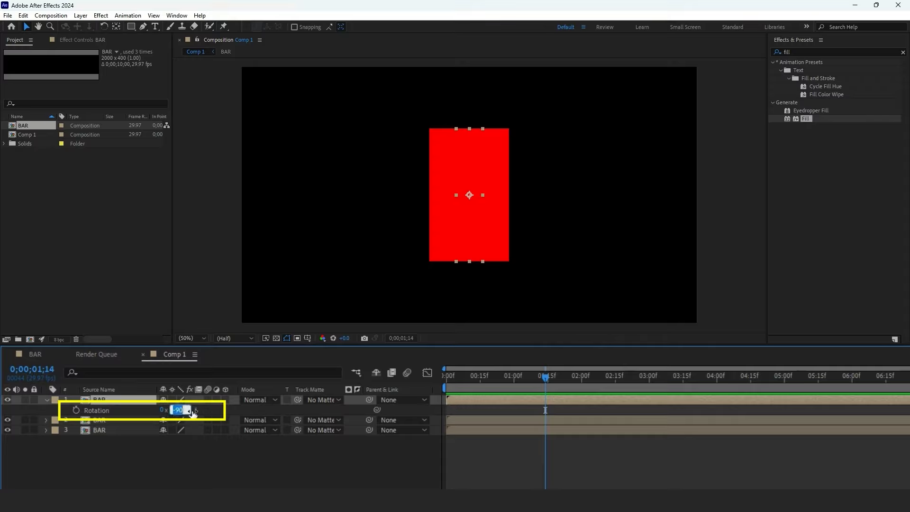
key(Return)
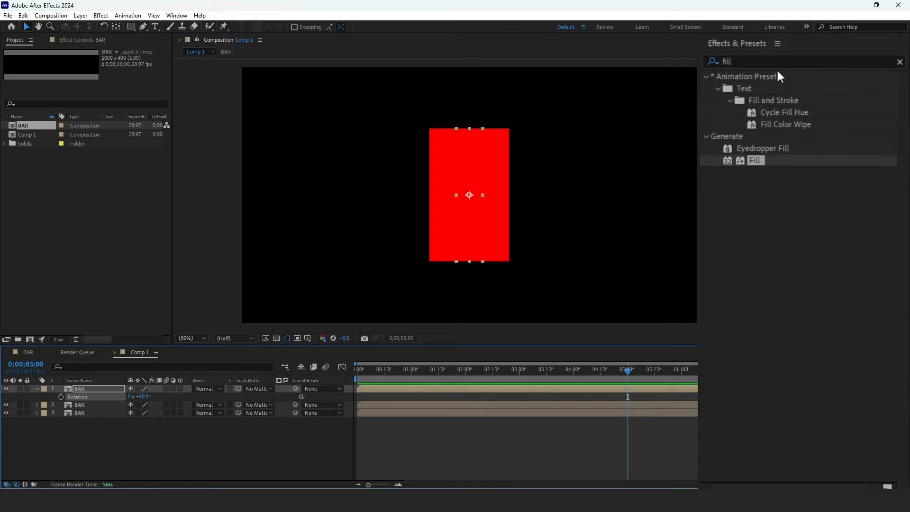
- Search for Corner Pin and apply it to the top BAR layer
click(815, 53)
text(corner)
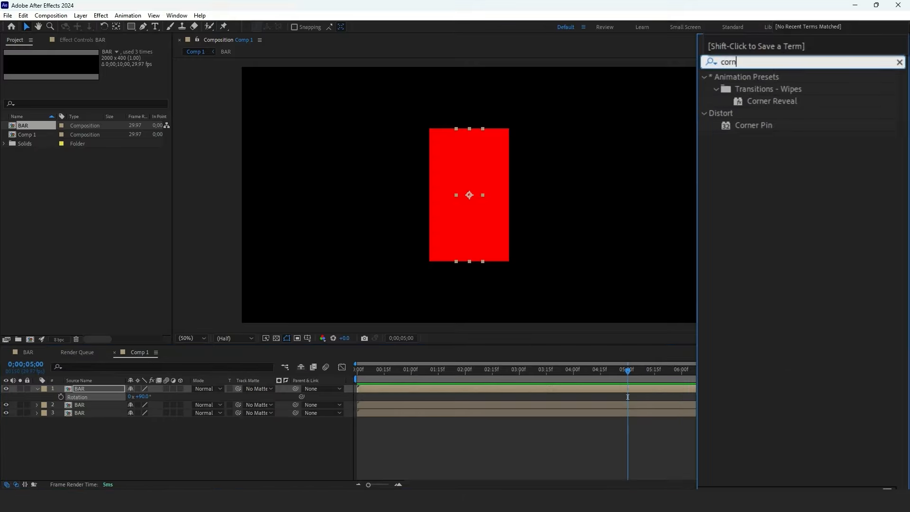
drag(785, 106, 585, 390)
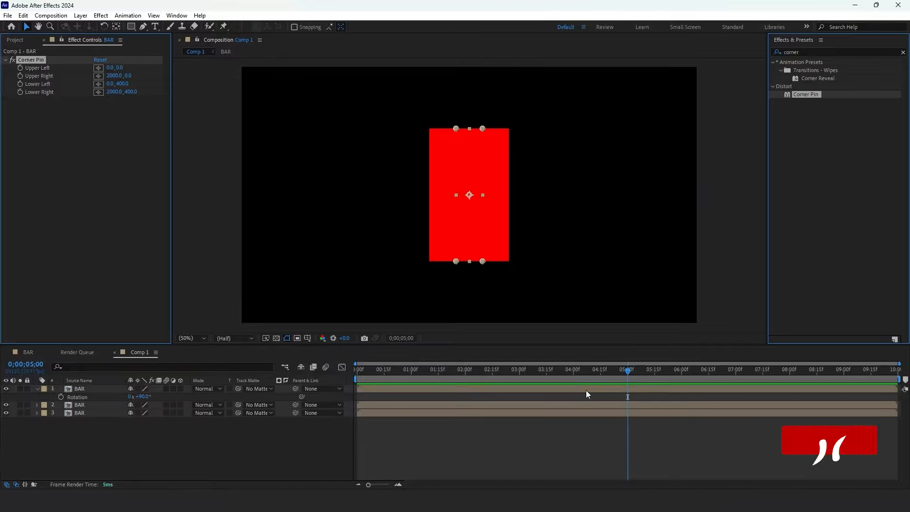
- Drag the Corner Pin points to skew the top bar into the N's diagonal stroke between the two side bars
scroll(438, 141, up, 6)
drag(577, 122, 472, 120)
scroll(473, 120, up, 1)
drag(398, 152, 739, 225)
drag(384, 193, 385, 194)
scroll(497, 204, down, 1)
drag(495, 213, 443, 66)
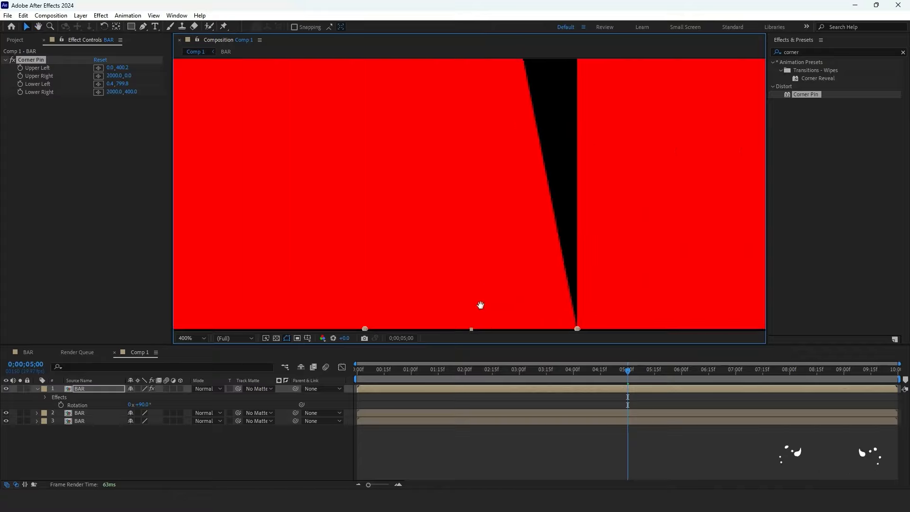
drag(485, 332, 434, 199)
drag(526, 197, 735, 198)
drag(313, 197, 524, 198)
scroll(523, 198, up, 2)
drag(730, 214, 358, 232)
drag(739, 223, 357, 231)
drag(416, 252, 413, 251)
scroll(413, 252, down, 2)
click(189, 338)
click(199, 173)
click(206, 231)
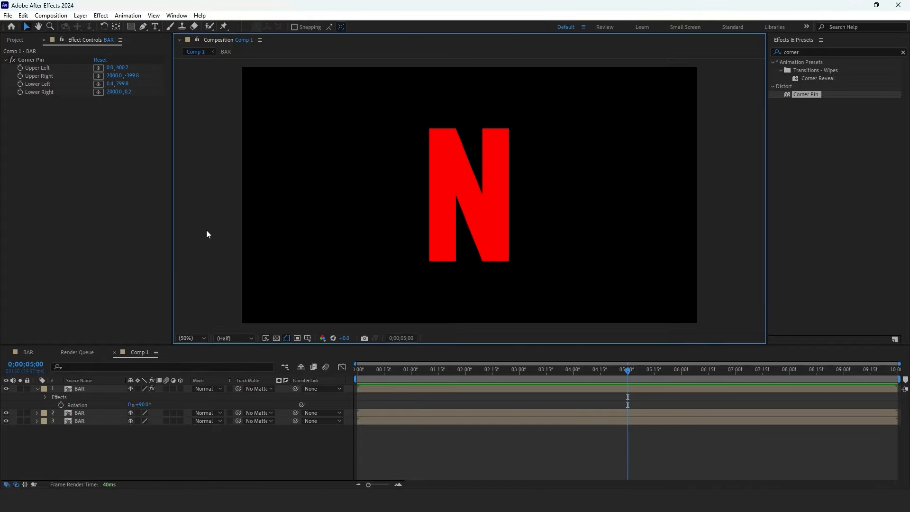
- Apply the Exposure effect to the bottom BAR layer and set its exposure to -1.50
click(112, 421)
click(804, 52)
text(exposure)
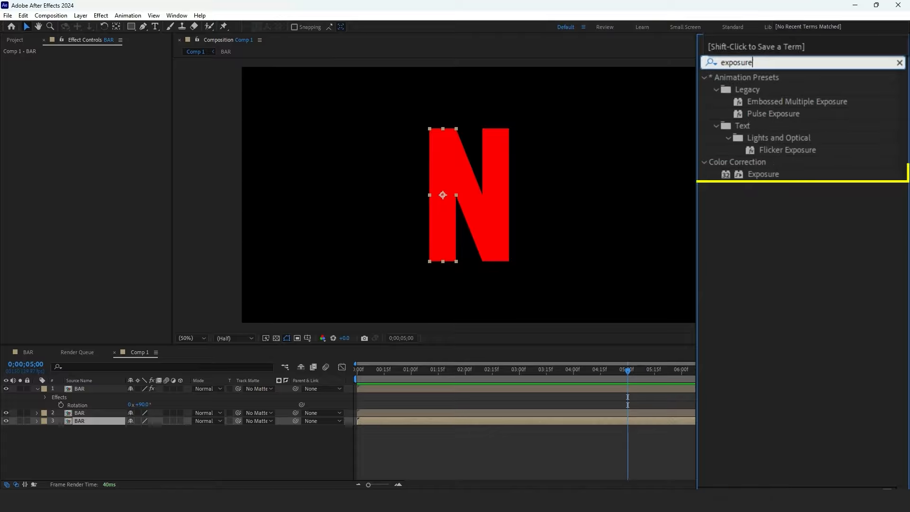
drag(812, 126, 121, 420)
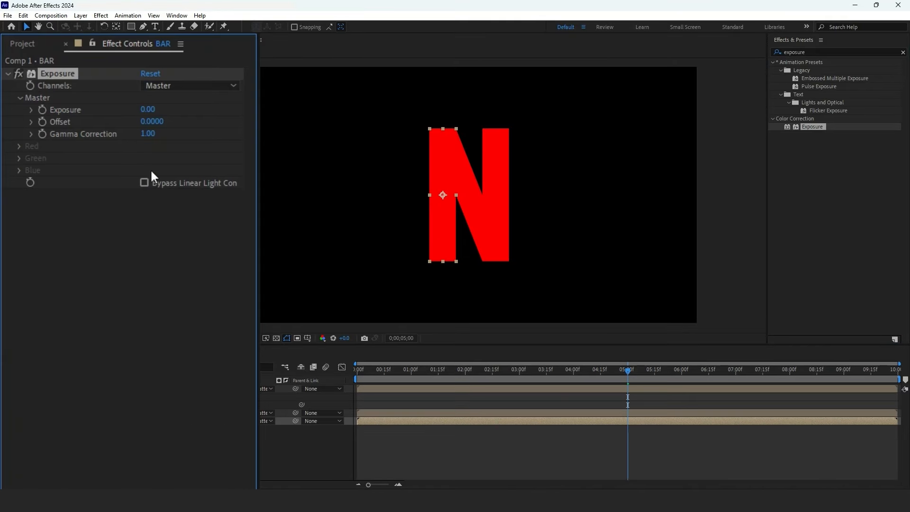
click(144, 114)
text(-1.5)
key(Return)
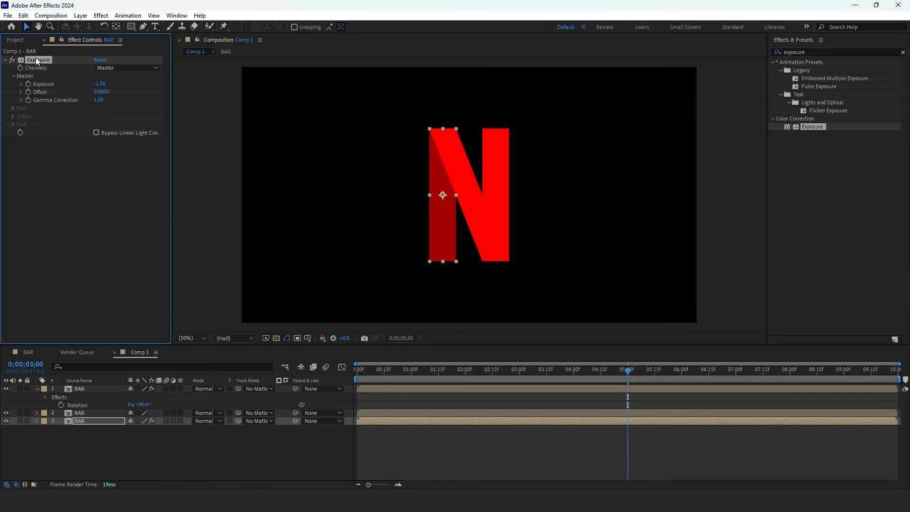
- Offset the diagonal layer to start at 1 second and the right bar layer to start at 2 seconds
click(89, 412)
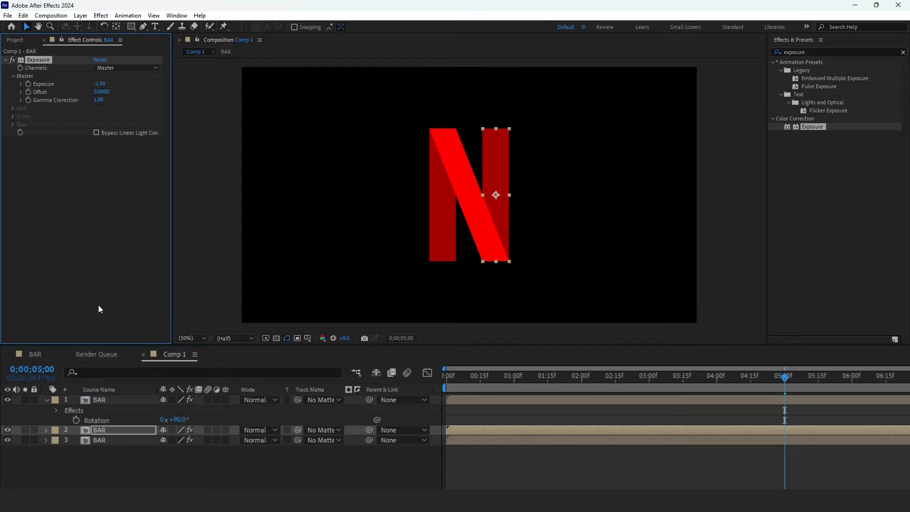
drag(488, 381, 527, 401)
click(581, 375)
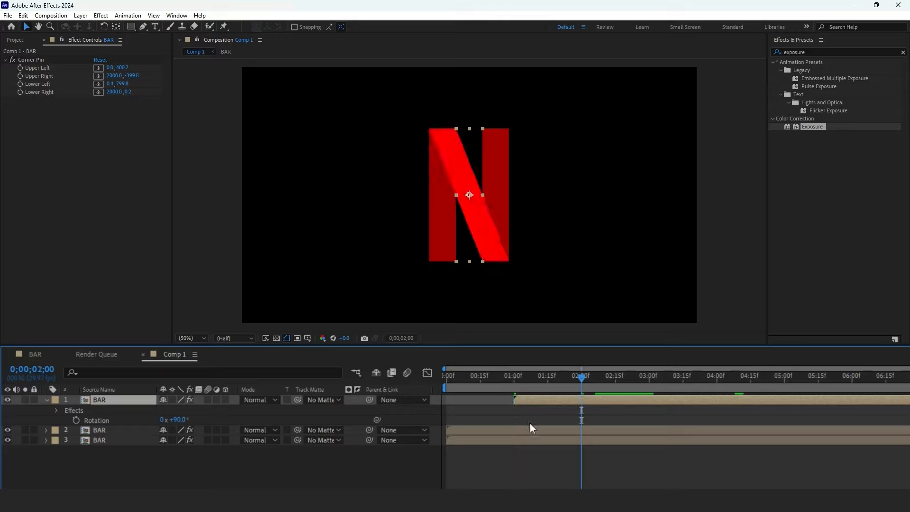
drag(516, 430, 582, 393)
- Enable time remapping on the right bar layer and add keyframes to retime it
key(space)
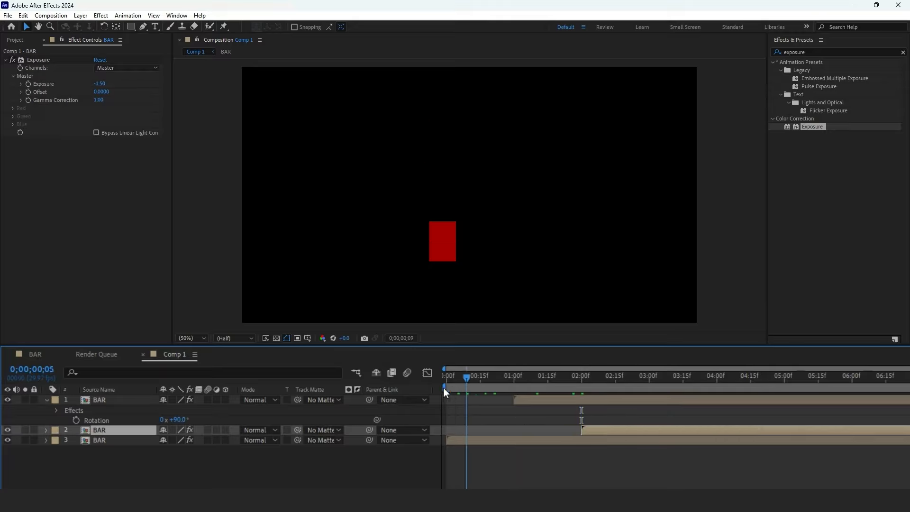
mouse_move(807, 385)
mouse_down()
mouse_move(907, 388)
mouse_move(621, 399)
mouse_up()
right_click(623, 414)
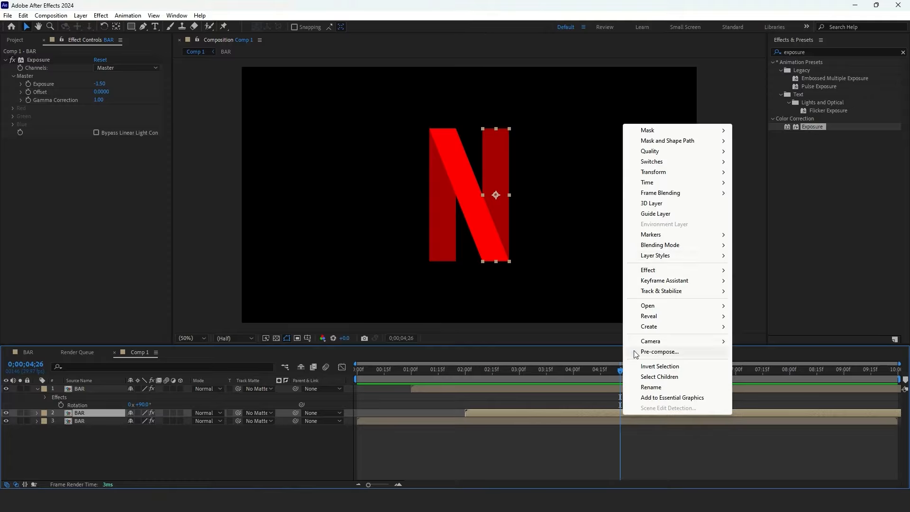
mouse_move(670, 183)
click(745, 184)
drag(645, 375, 804, 385)
click(13, 421)
drag(680, 374, 751, 374)
- Enable time remapping on the diagonal layer and rearrange the time-remap keyframes on both layers
right_click(483, 389)
mouse_move(577, 157)
click(607, 158)
click(13, 397)
click(12, 397)
drag(639, 372, 627, 387)
drag(663, 396, 673, 426)
drag(681, 429, 595, 429)
drag(635, 371, 654, 371)
drag(710, 393, 590, 433)
drag(672, 429, 659, 429)
drag(575, 372, 642, 394)
drag(590, 429, 598, 429)
drag(593, 372, 609, 397)
drag(588, 372, 599, 412)
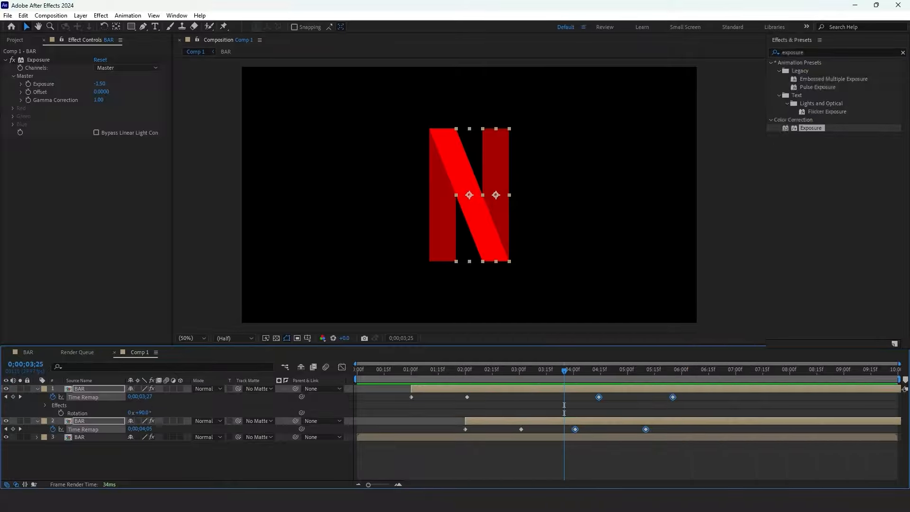
click(564, 388)
- Apply a Drop Shadow to the diagonal layer and set its softness to 120
click(737, 62)
text(drop)
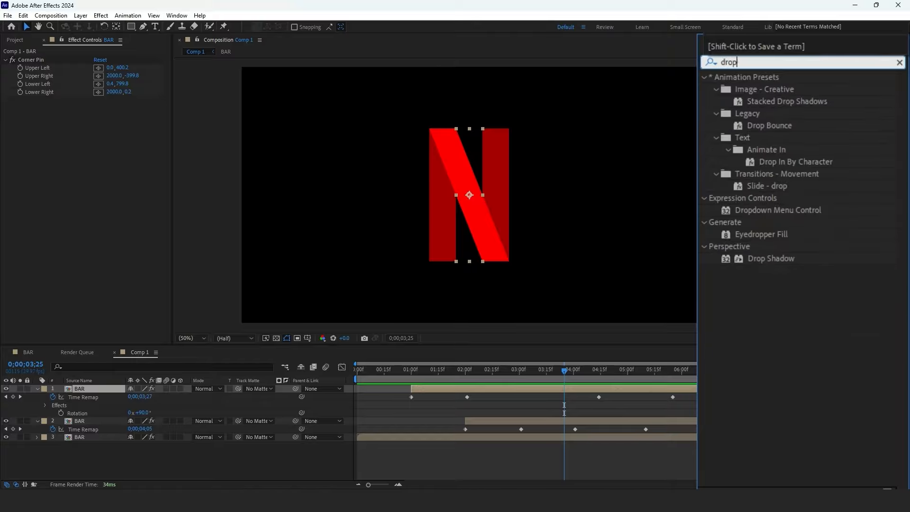
text( shadow)
drag(782, 125, 570, 389)
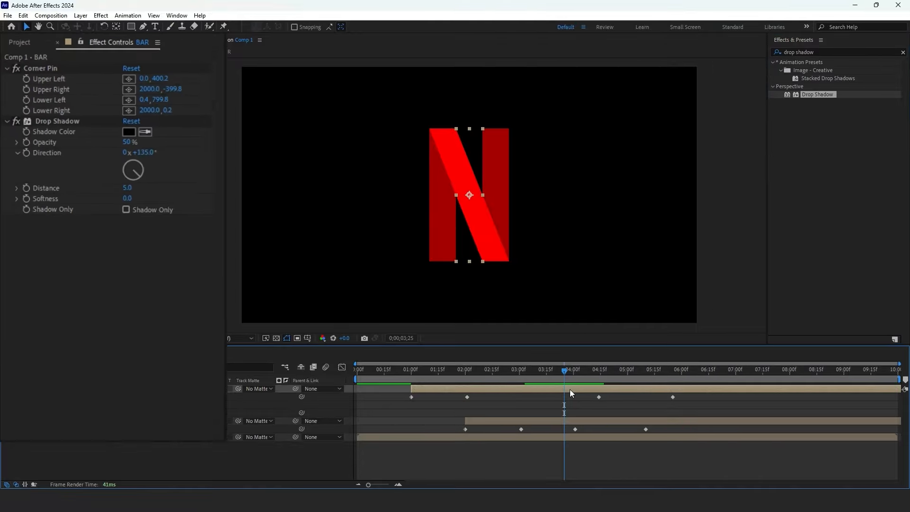
click(97, 159)
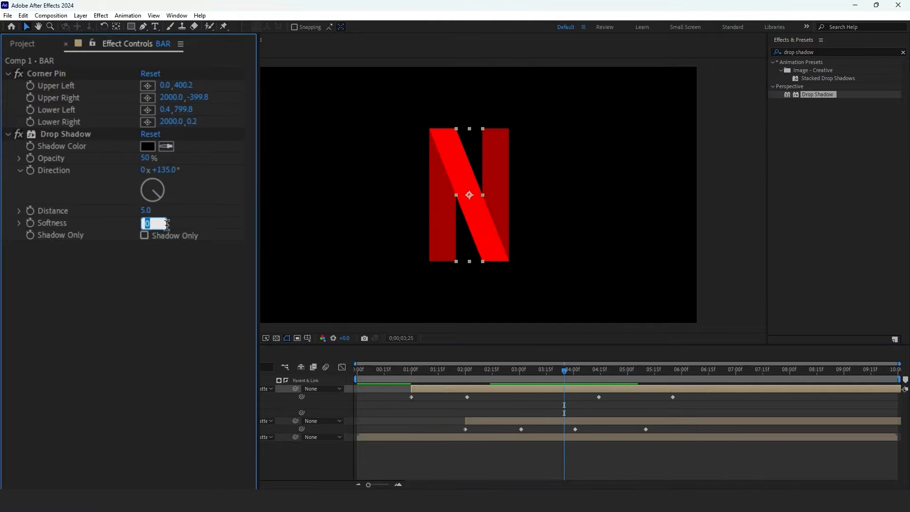
key(Return)
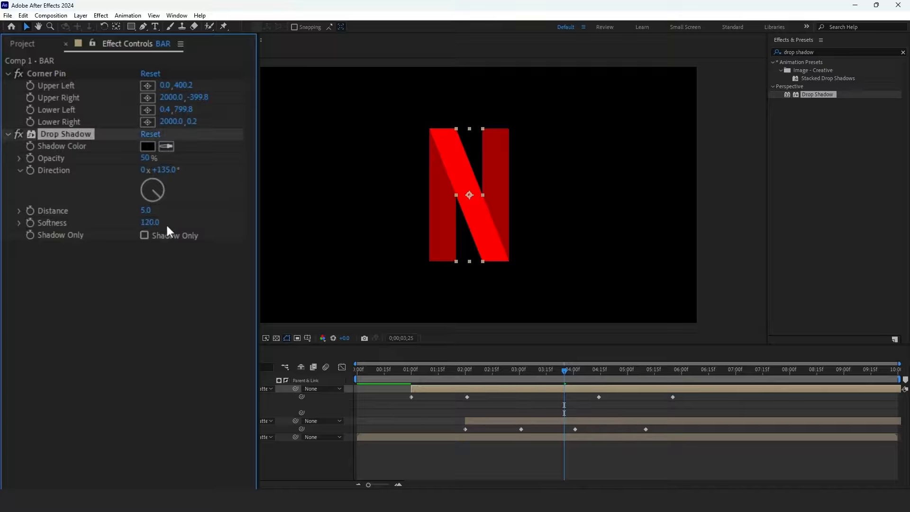
- Duplicate the diagonal layer and set the drop shadow softness to 199
click(417, 388)
key(ctrl+d)
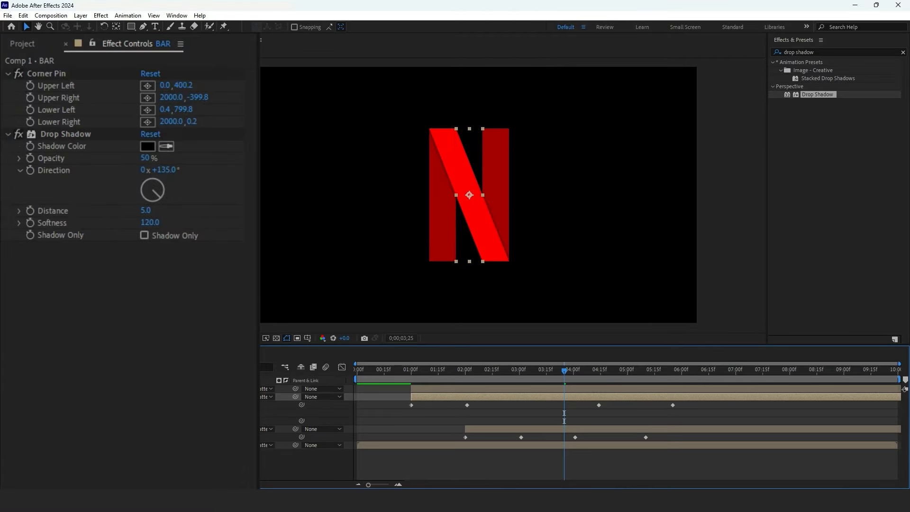
drag(161, 223, 171, 224)
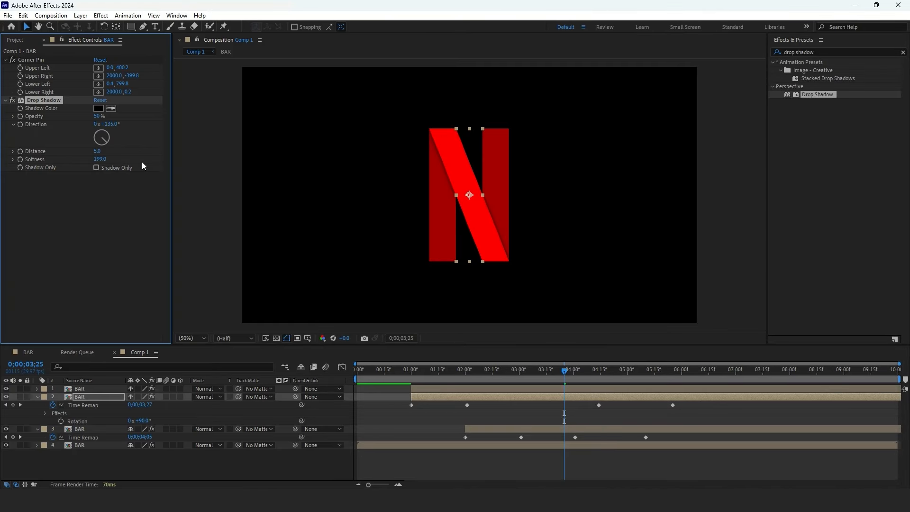
- Draw an elliptical mask across the middle of the diagonal copy and feather it 19 pixels
drag(135, 30, 164, 47)
drag(378, 151, 557, 237)
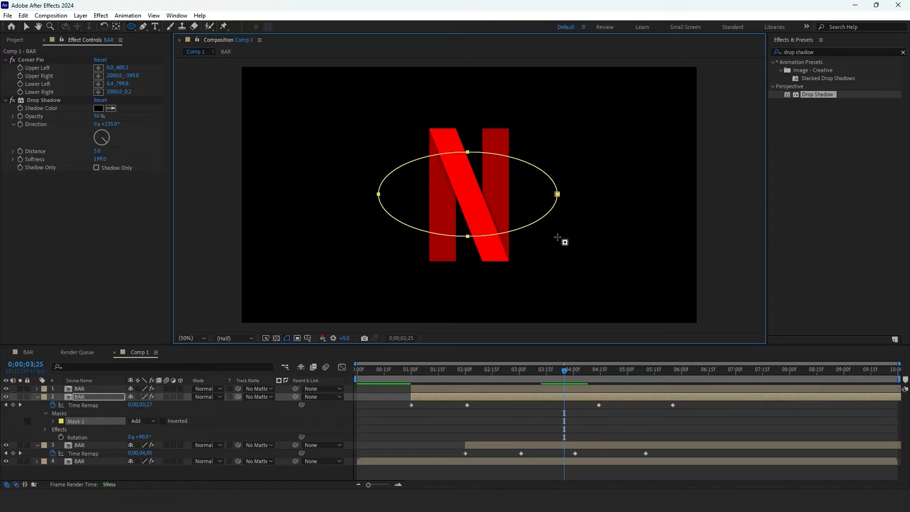
click(53, 421)
drag(152, 438, 162, 438)
- Preview the animation from the start
click(545, 412)
drag(564, 370, 357, 370)
key(space)
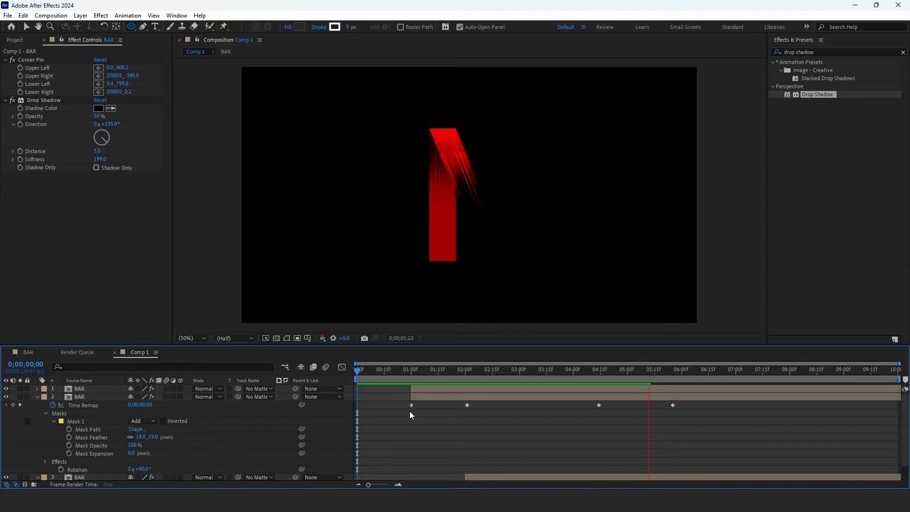
drag(584, 370, 574, 370)
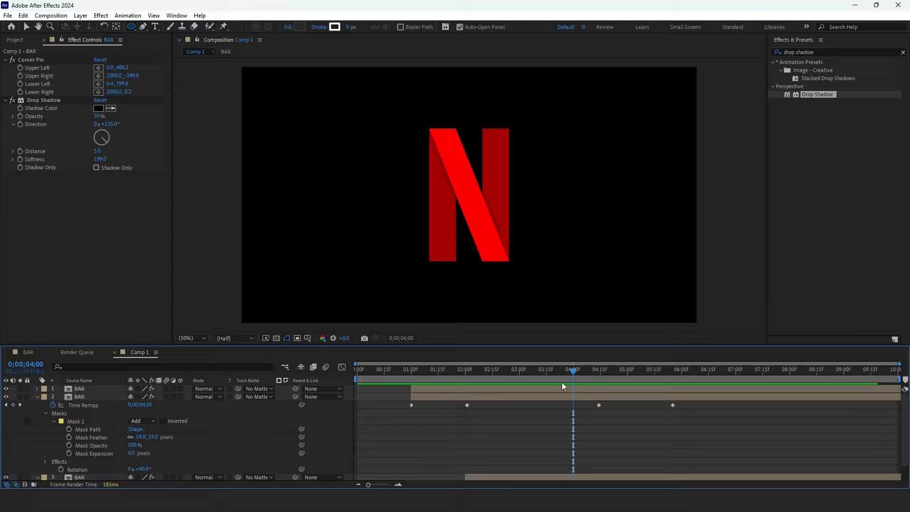
- Create a full-frame ellipse shape layer and move it down so its top edge meets the base of the N
double_click(131, 26)
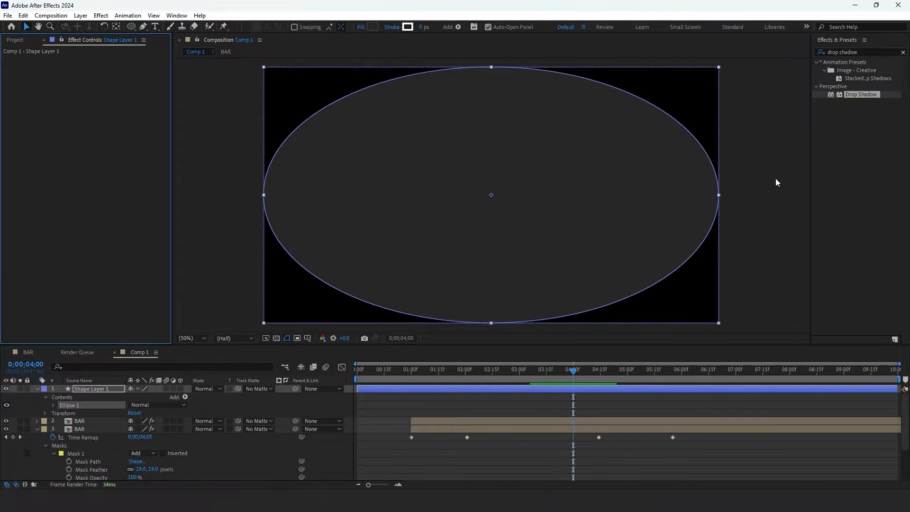
drag(497, 97, 495, 292)
scroll(498, 240, up, 2)
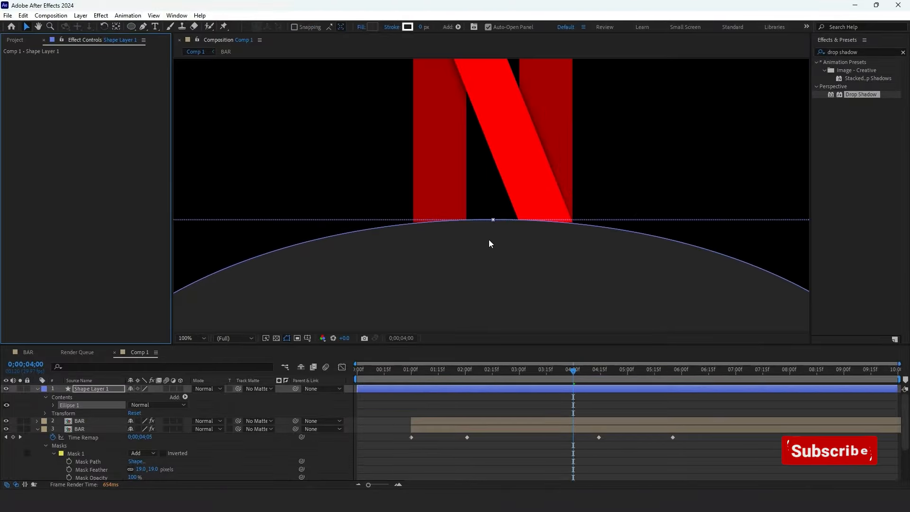
click(192, 338)
click(202, 171)
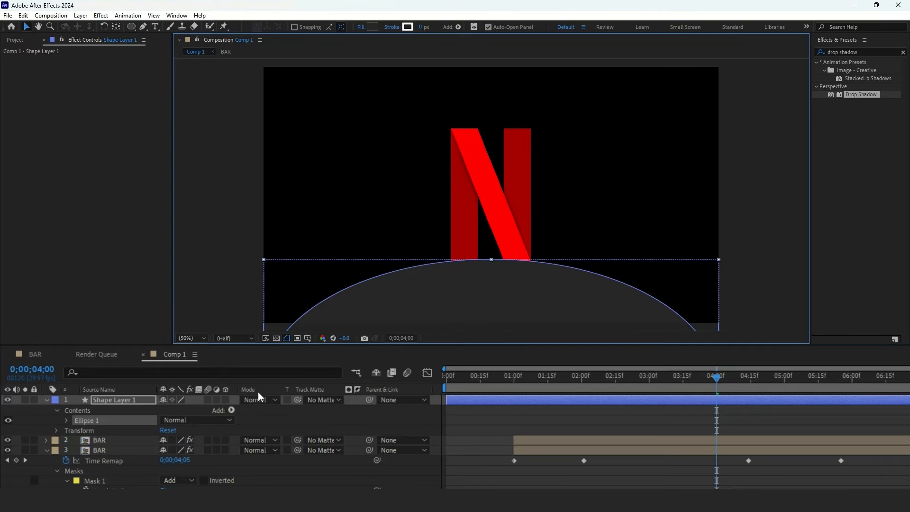
- Set the ellipse shape layer's blending mode to Silhouette Alpha and collapse the layer properties
click(208, 389)
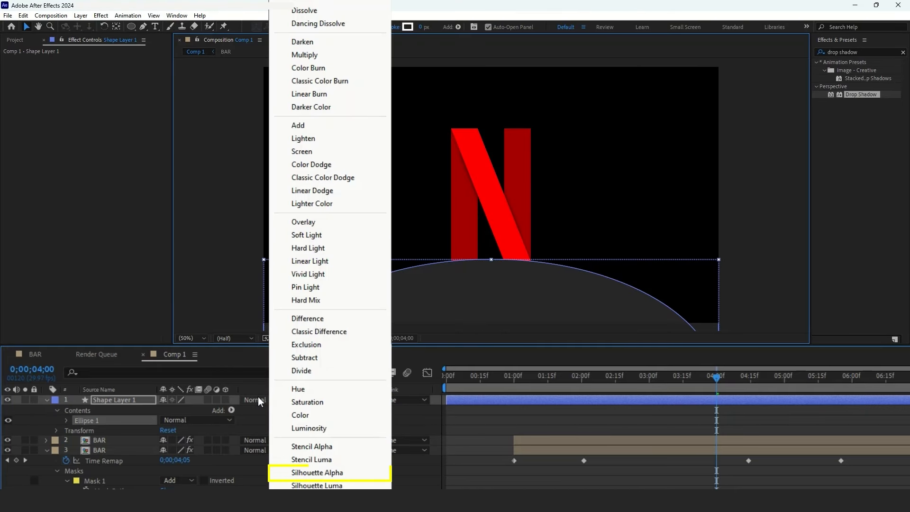
click(317, 472)
click(363, 407)
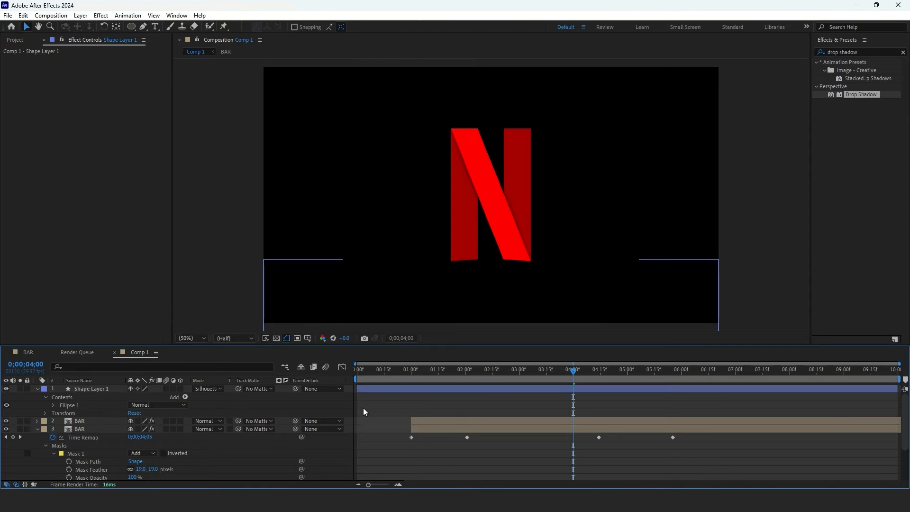
key(u)
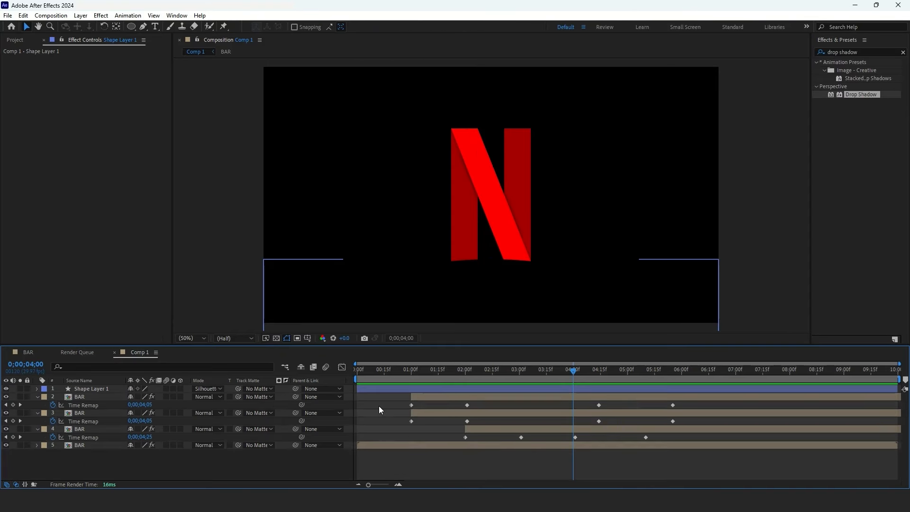
key(u)
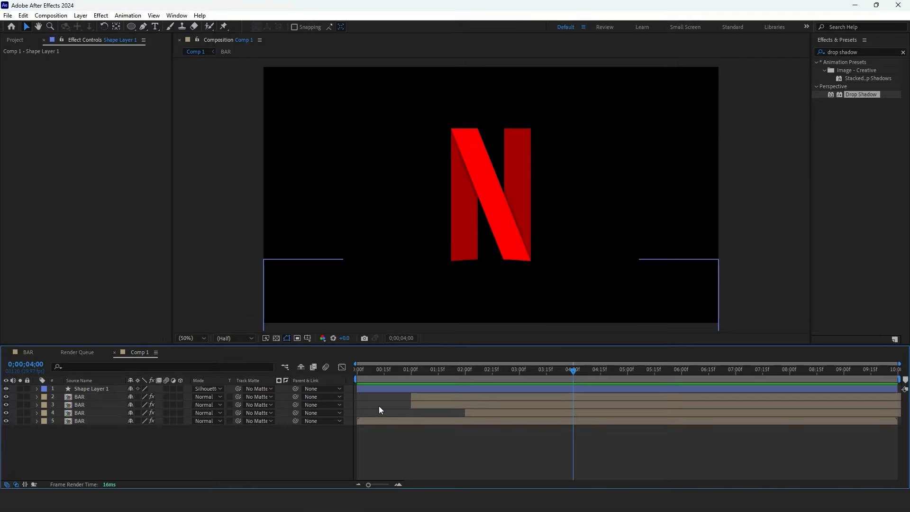
- Add a new Two-Node Camera layer with the 50mm preset to the composition
right_click(304, 449)
mouse_move(224, 323)
click(360, 374)
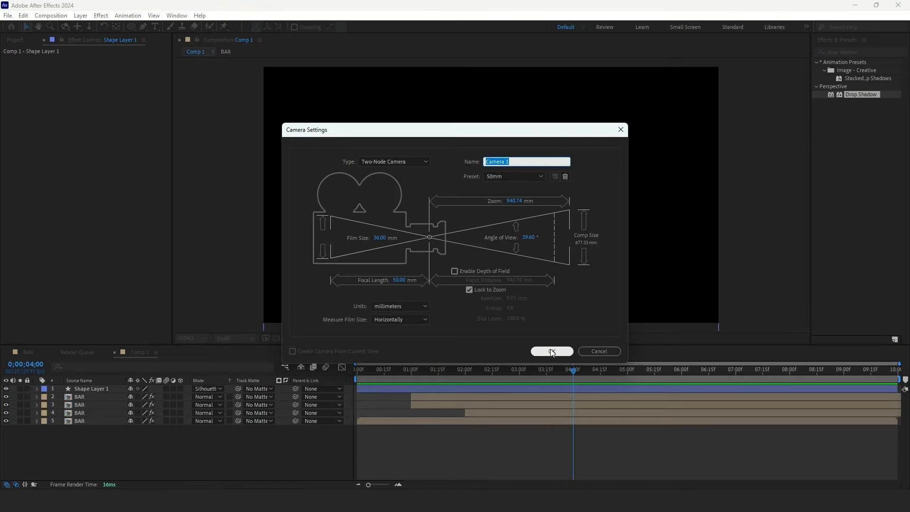
click(552, 352)
click(538, 292)
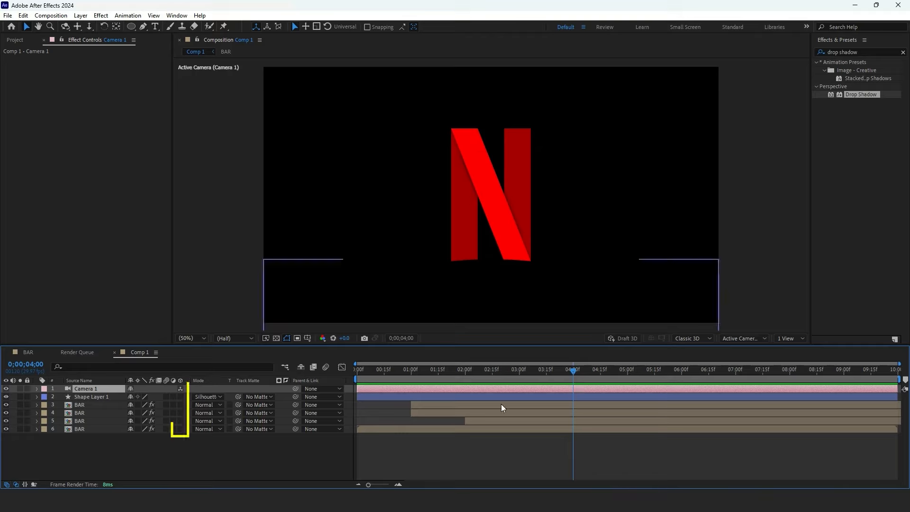
- Enable 3D for the ellipse shape layer and all BAR layers
drag(180, 396, 180, 429)
click(327, 426)
- Set keyframes on all of the camera's transform properties at about 0;00;04;01
click(37, 388)
click(45, 397)
mouse_move(572, 371)
mouse_down()
mouse_move(493, 373)
mouse_move(574, 374)
mouse_up()
drag(61, 404, 60, 445)
- Dolly the camera back at 4:01, then push it in close to the N at about 5:11
click(89, 26)
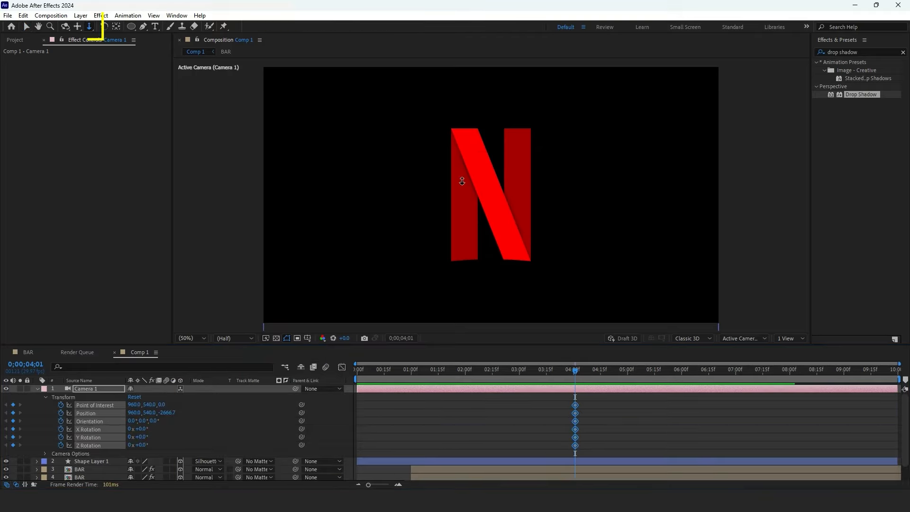
drag(465, 182, 457, 219)
mouse_move(576, 373)
mouse_down()
mouse_move(657, 384)
mouse_move(647, 383)
mouse_up()
mouse_move(468, 193)
mouse_down()
mouse_move(463, 28)
mouse_move(463, 173)
mouse_move(483, 183)
mouse_up()
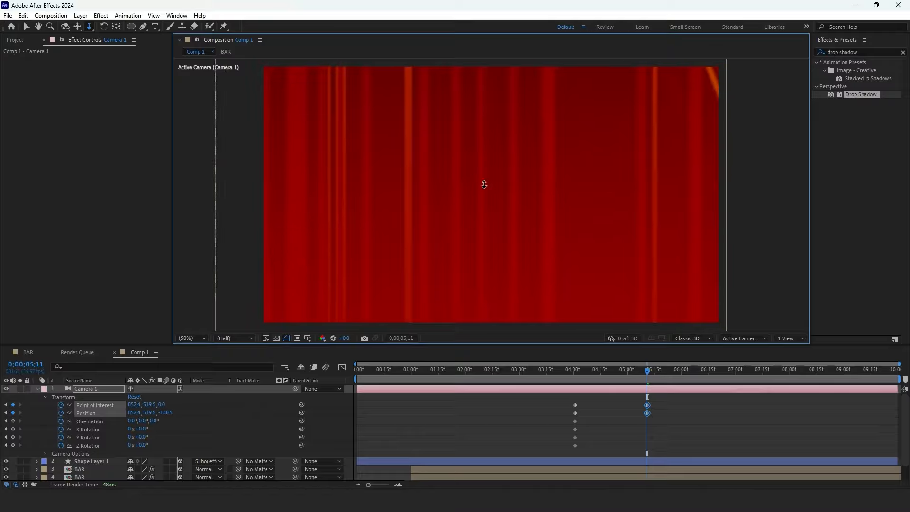
- Move the ending camera keyframes to about 6:00, apply Easy Ease Out to the starting keyframes, and scrub the result
click(592, 376)
drag(590, 378, 598, 385)
drag(647, 412, 731, 413)
drag(603, 375, 642, 397)
drag(732, 413, 676, 413)
drag(656, 375, 556, 453)
key(ctrl+shift+F9)
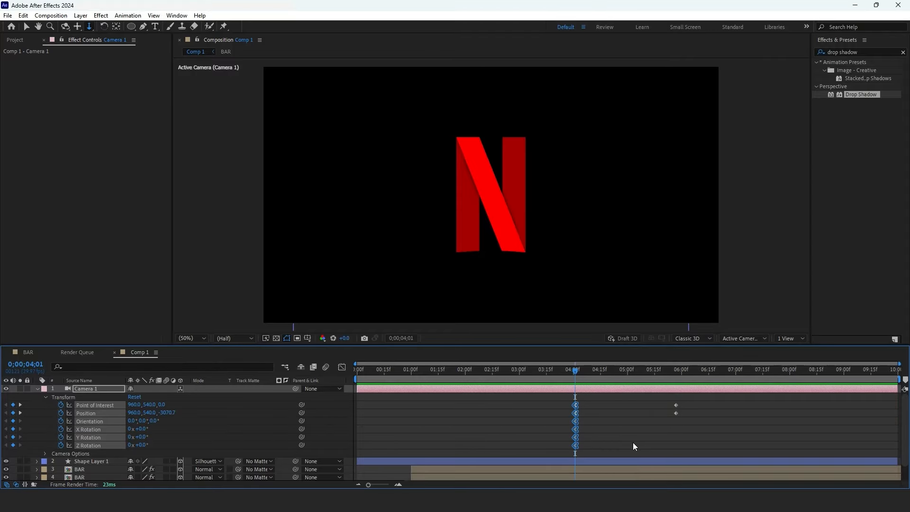
drag(579, 371, 638, 408)
key(Page_Up)
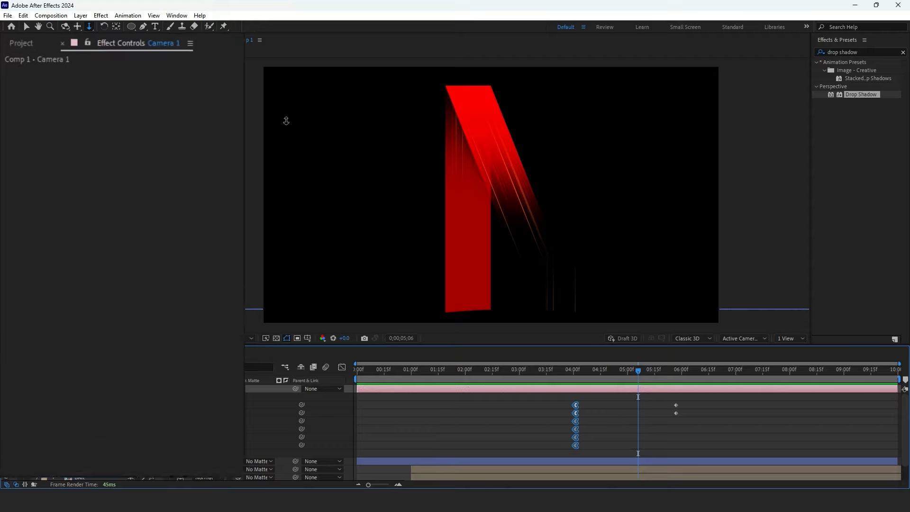
- Create a new 1500 × 1500 px composition named colors
click(30, 41)
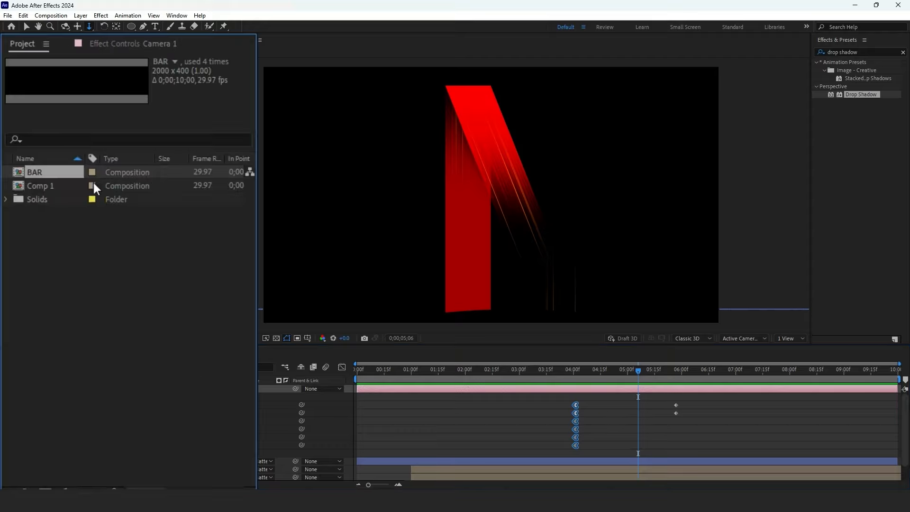
right_click(132, 247)
click(161, 257)
click(380, 188)
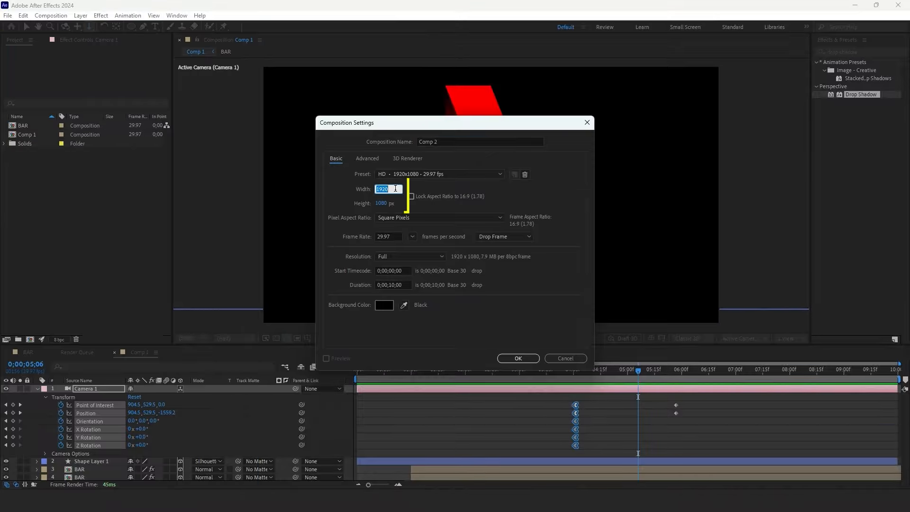
text(1500)
key(Tab)
text(1500)
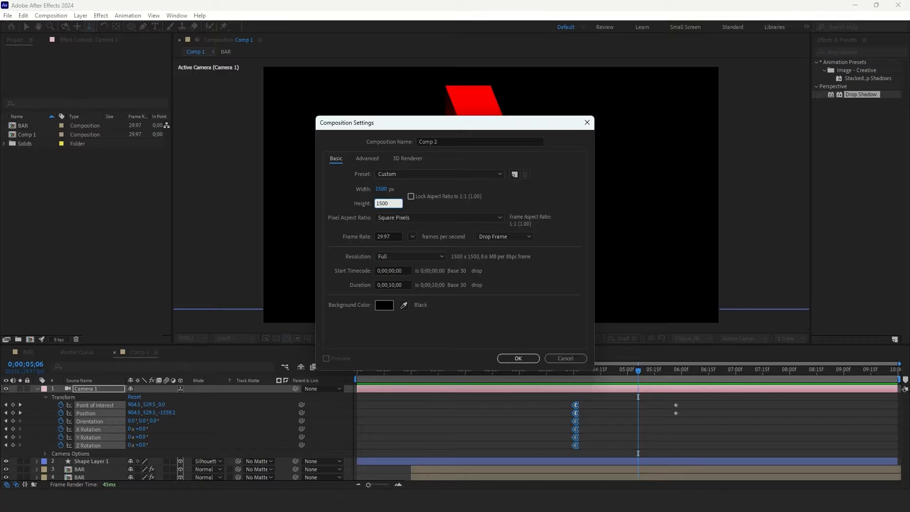
click(443, 141)
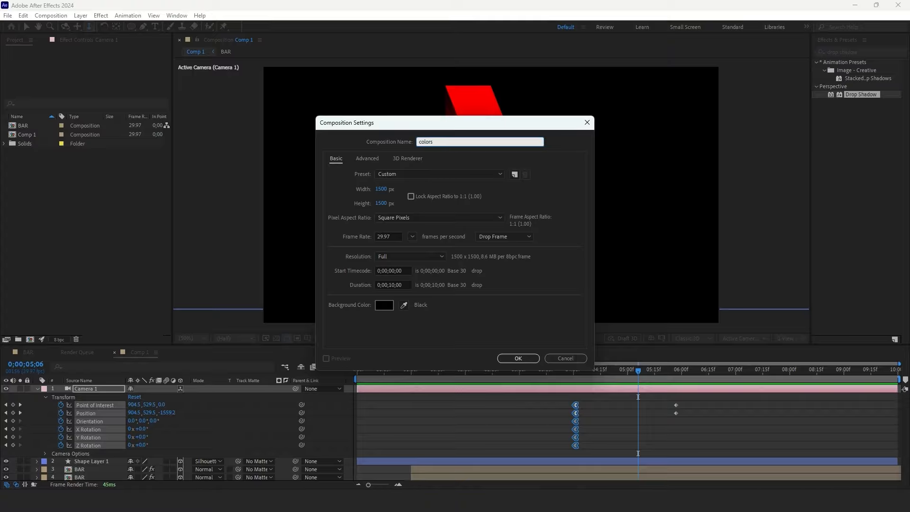
click(516, 358)
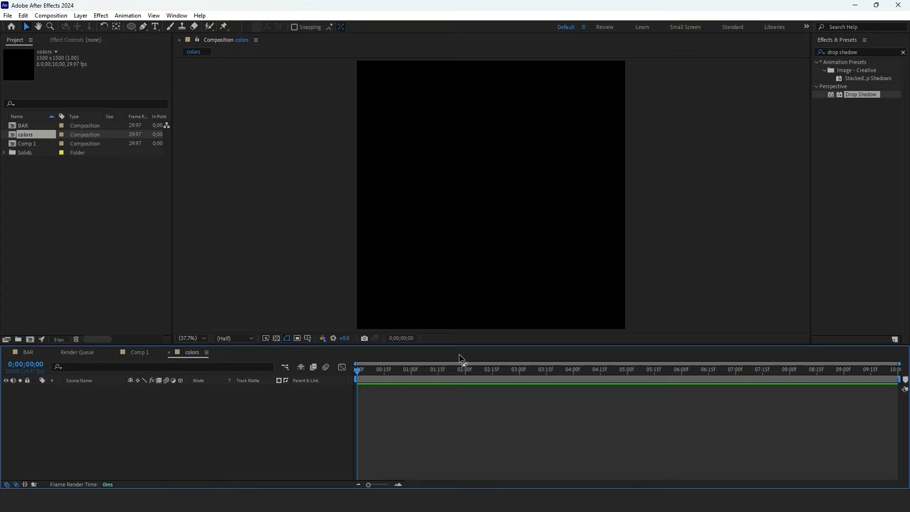
- Add a new red solid layer filling the colors composition
right_click(227, 420)
mouse_move(284, 303)
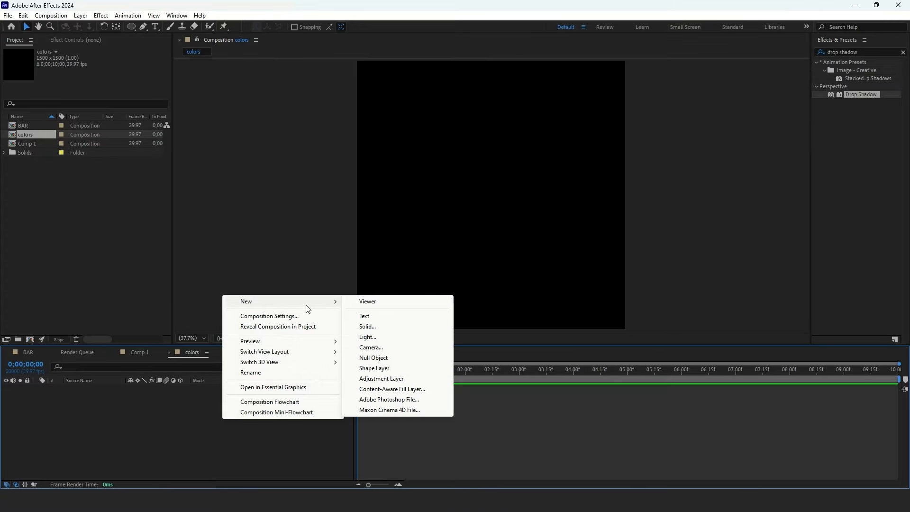
click(374, 326)
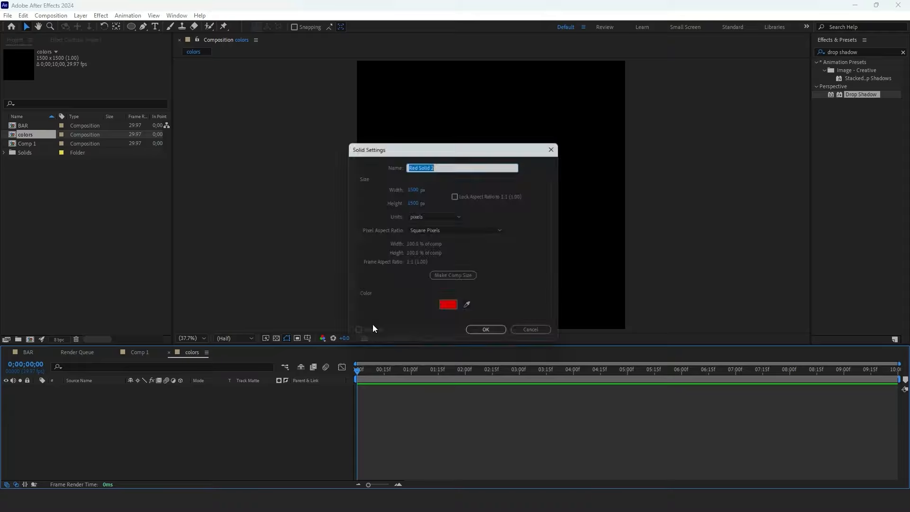
click(479, 332)
- Apply the 4-Color Gradient effect to the solid and set Color 1 to orange FF8A00
text(4-color)
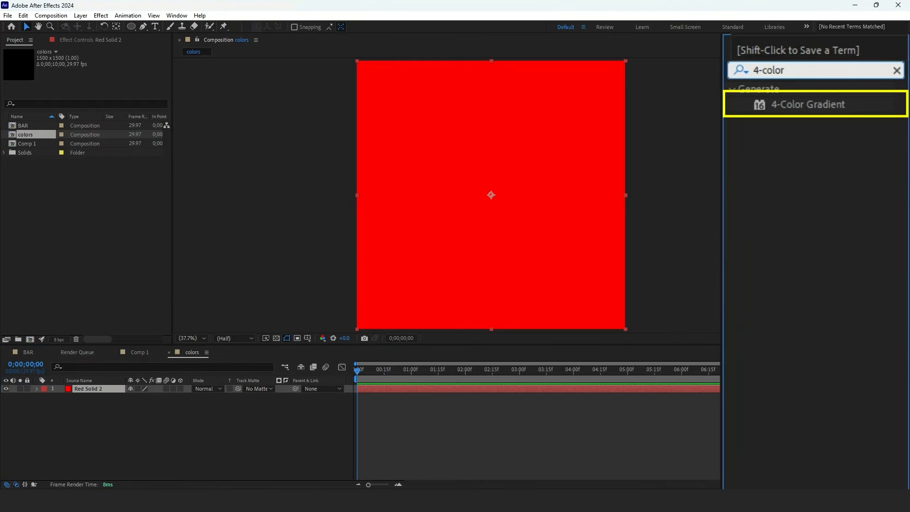
drag(808, 105, 100, 387)
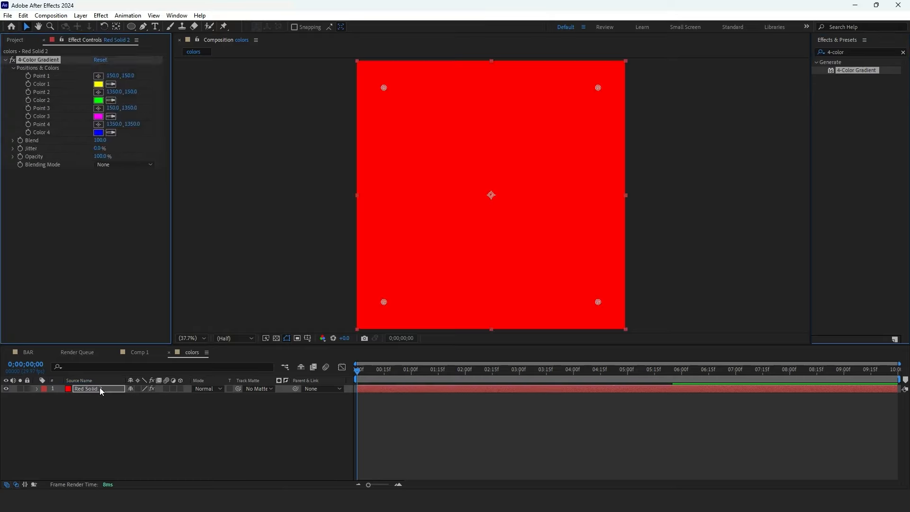
click(146, 109)
click(478, 299)
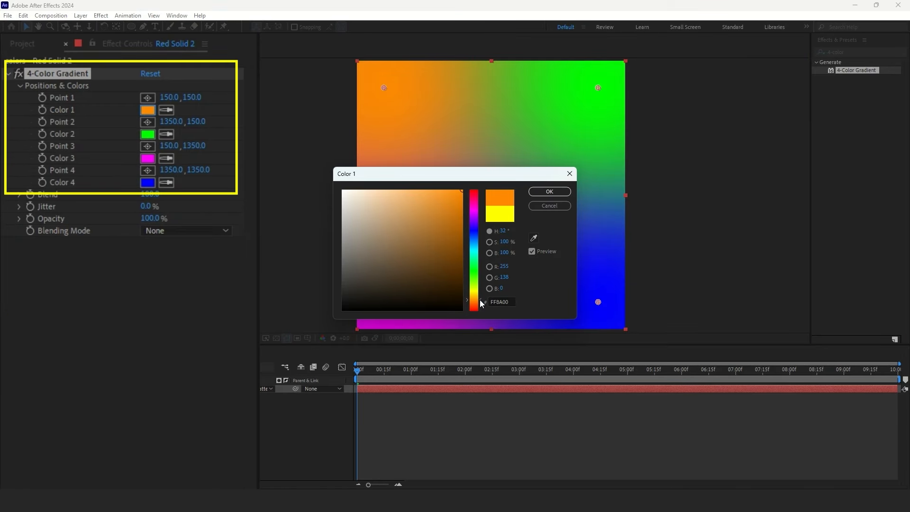
click(540, 192)
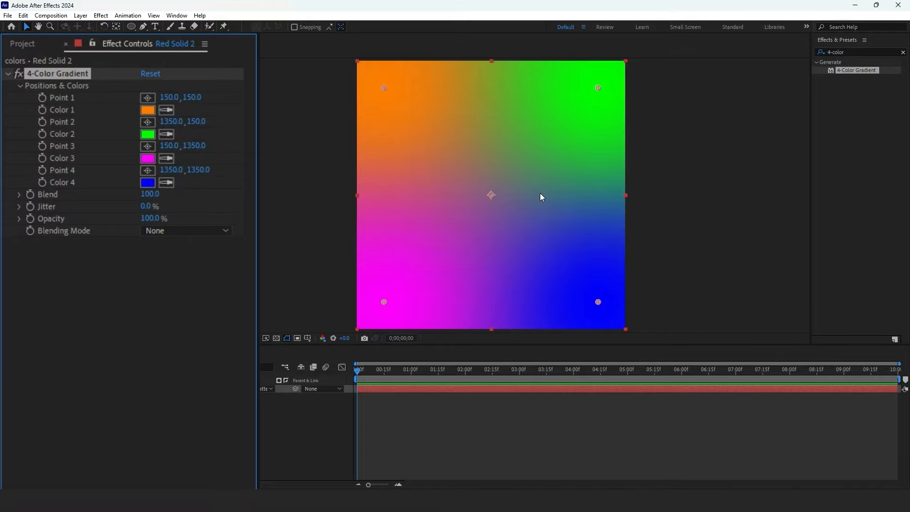
- Set the gradient's Color 2 to FF0000
click(147, 134)
text(FF0000)
click(541, 192)
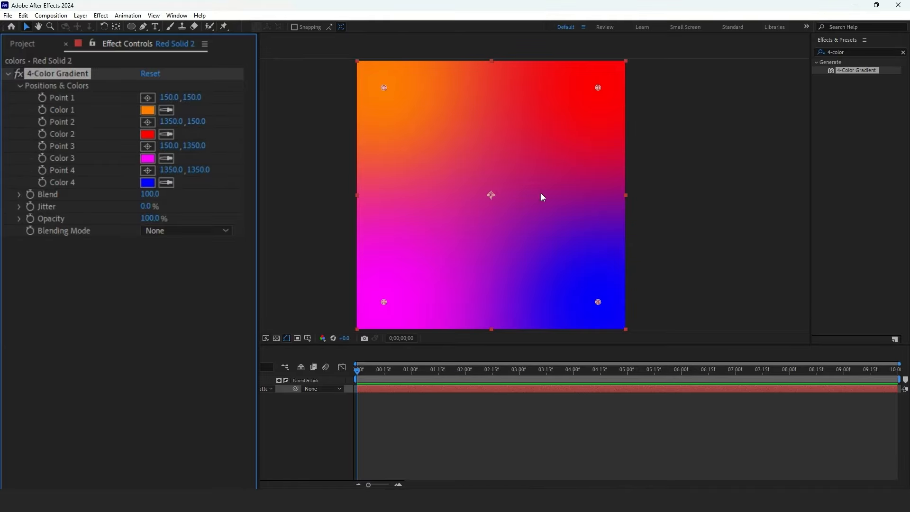
- Set the gradient's Color 3 to blue and Color 4 to FF0000
click(148, 158)
click(475, 239)
click(533, 192)
click(148, 183)
text(FF0000)
click(544, 193)
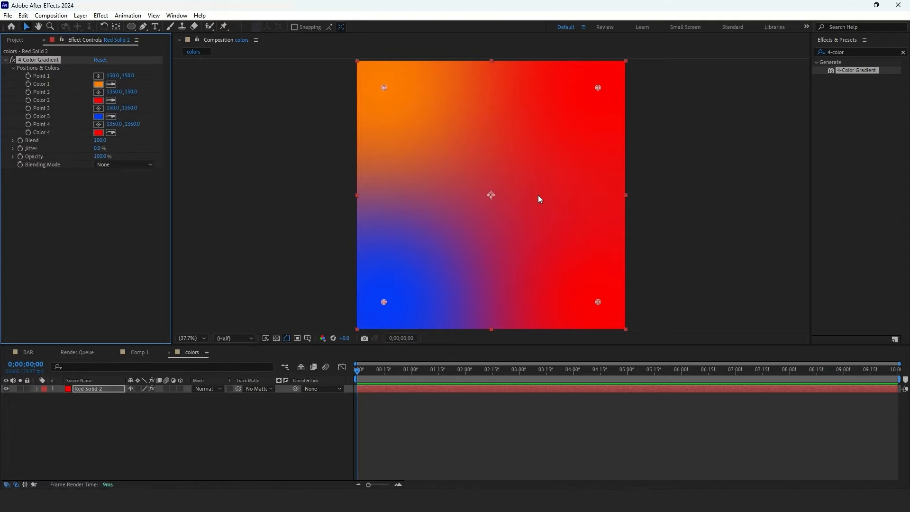
- Apply CC Star Burst to the solid and set its Scatter to 300
click(903, 53)
text(star)
drag(853, 167, 492, 390)
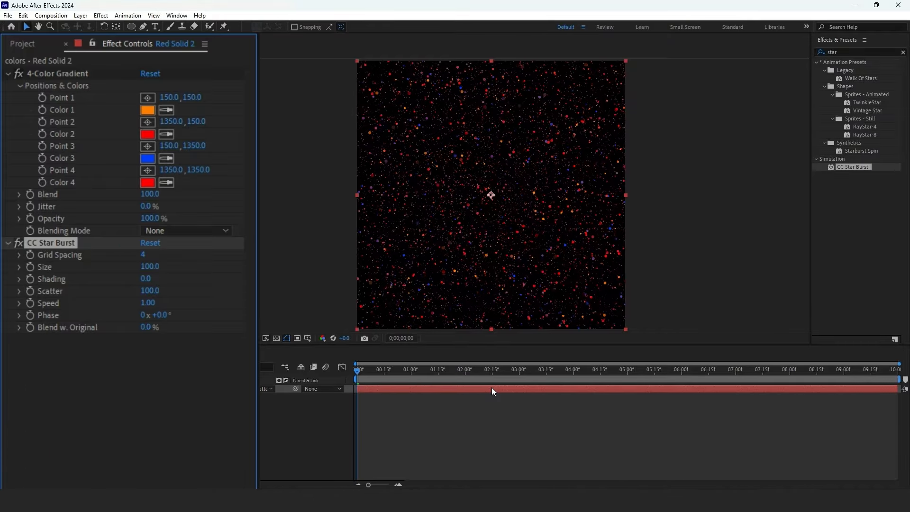
click(100, 204)
text(300)
key(Return)
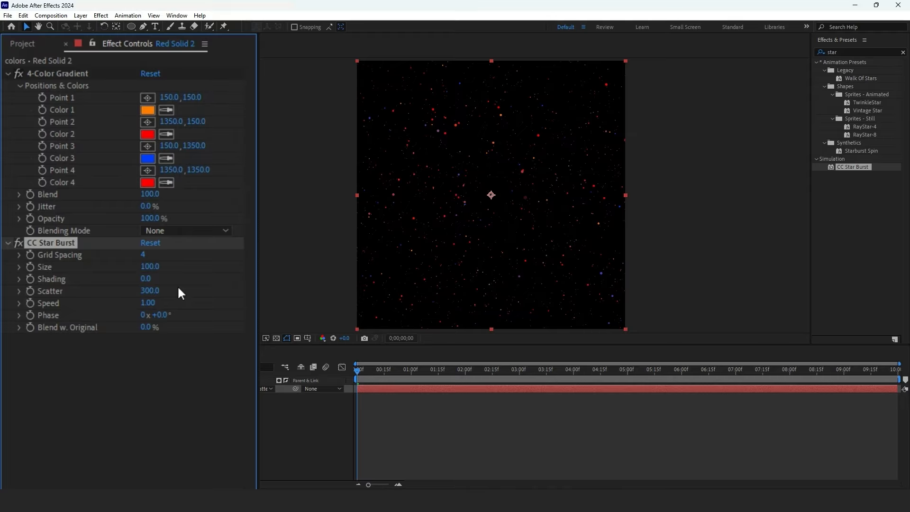
- Set CC Star Burst Speed to 3, Grid Spacing to 30 and Size to 30, then preview it
click(144, 302)
text(3)
key(Return)
click(143, 255)
text(30)
key(Return)
click(150, 267)
text(30)
key(Return)
key(space)
drag(384, 373, 341, 379)
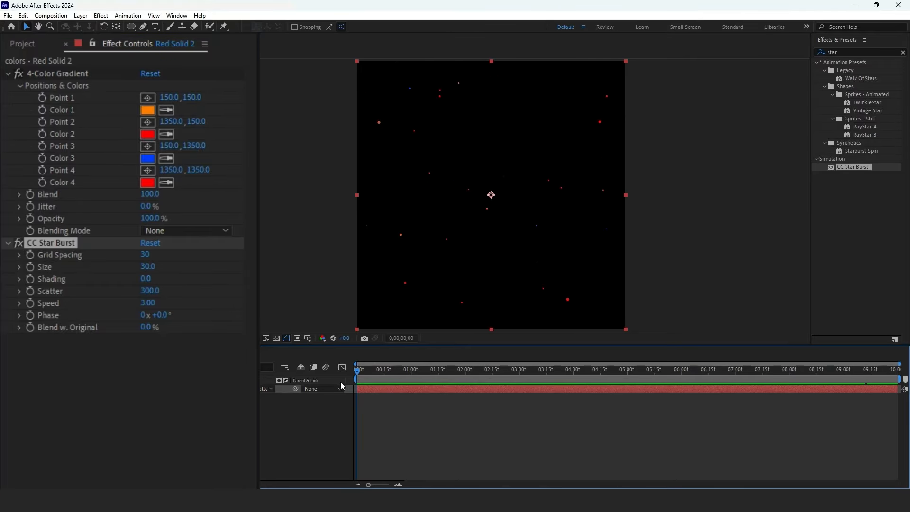
- Apply Fast Box Blur with Vertical blur dimensions and a Blur Radius of 2500
click(834, 52)
text(fast)
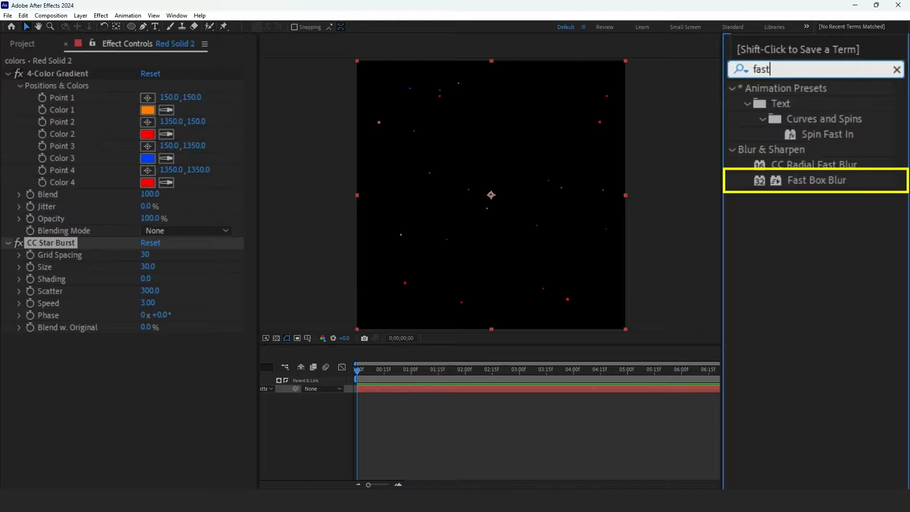
drag(813, 179, 436, 387)
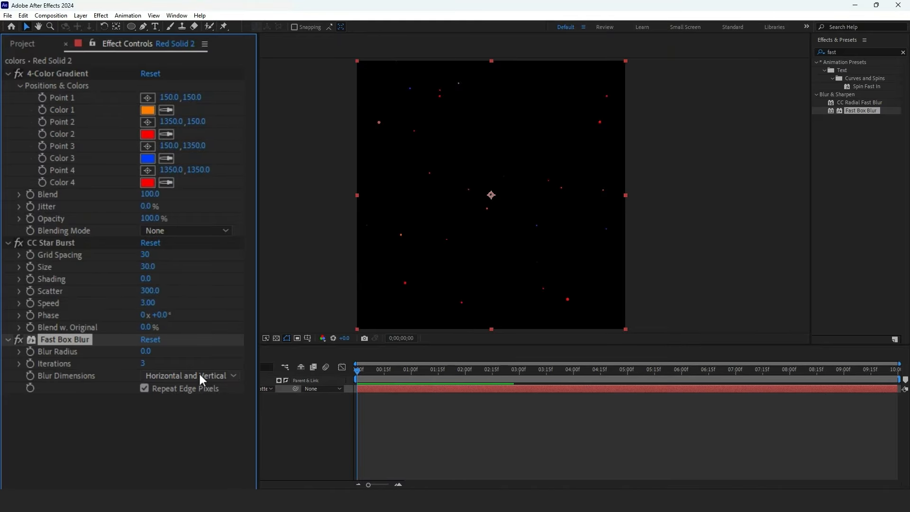
click(200, 375)
click(207, 421)
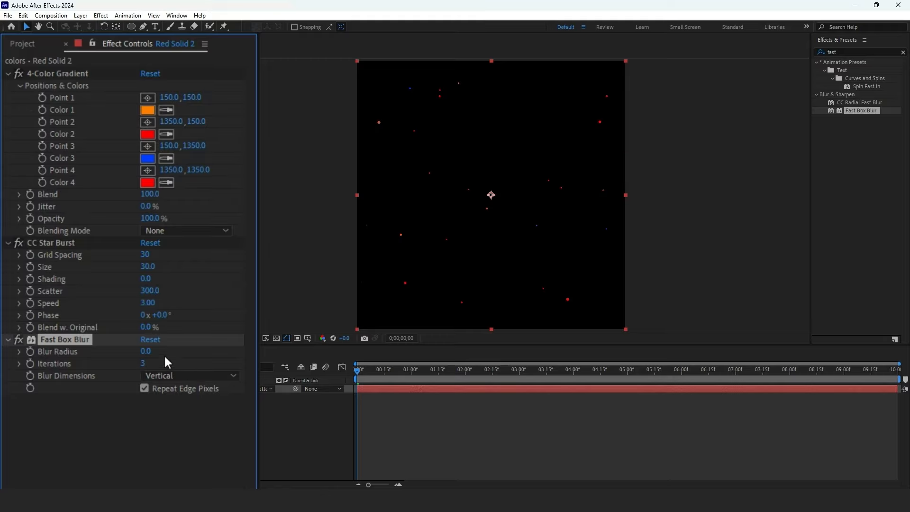
click(146, 351)
text(2500)
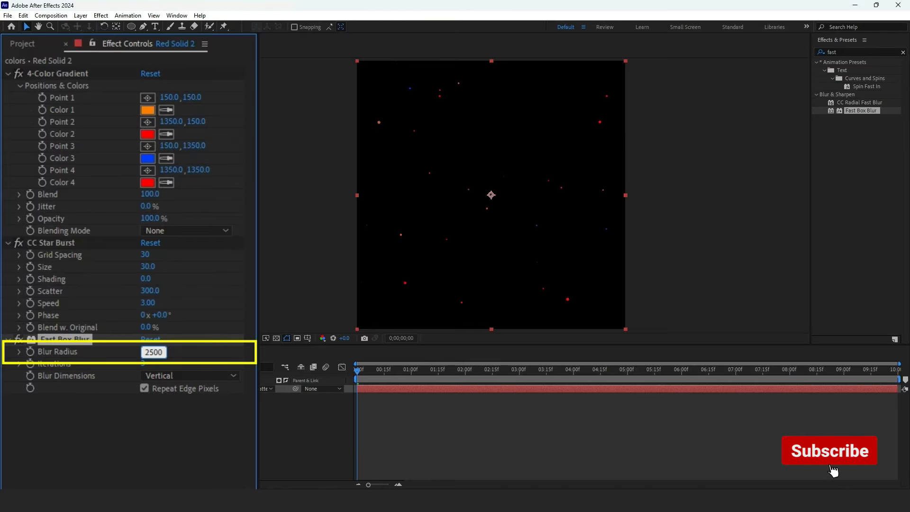
key(Return)
- Apply the Curves effect to the solid
click(771, 68)
text(cur)
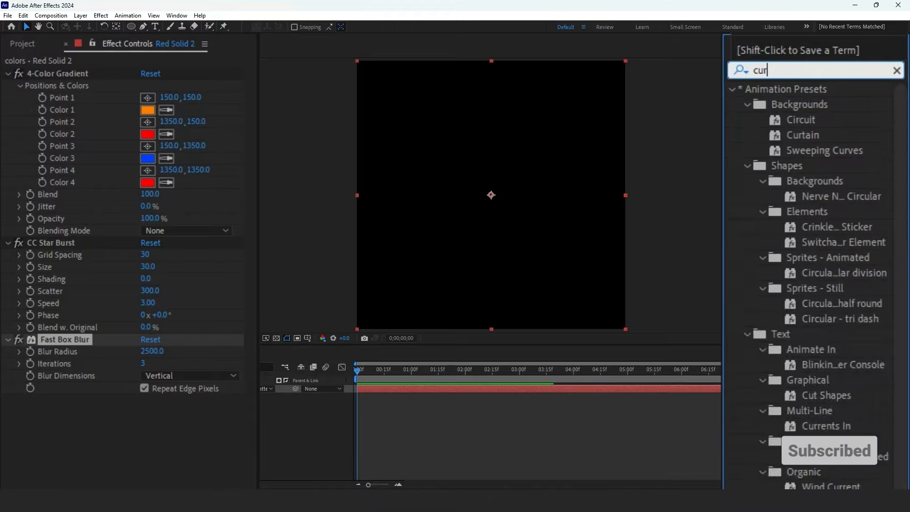
text(ve)
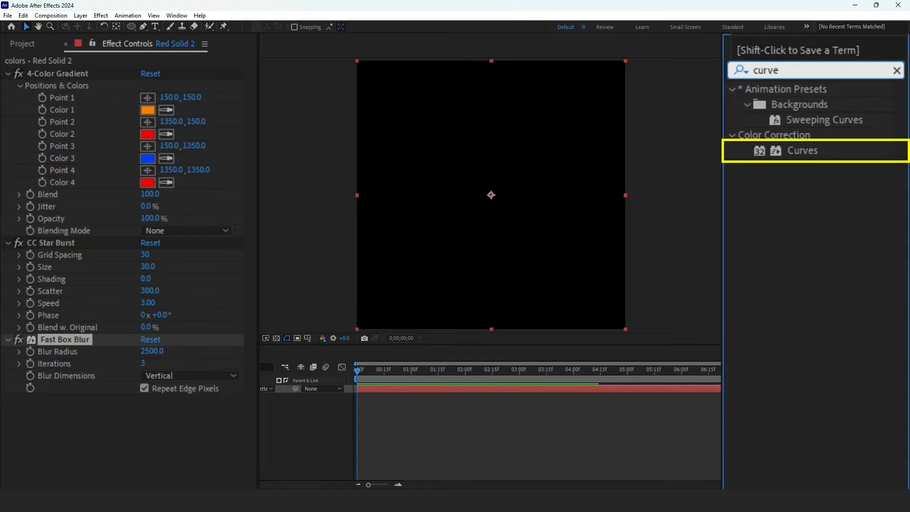
drag(785, 149, 430, 388)
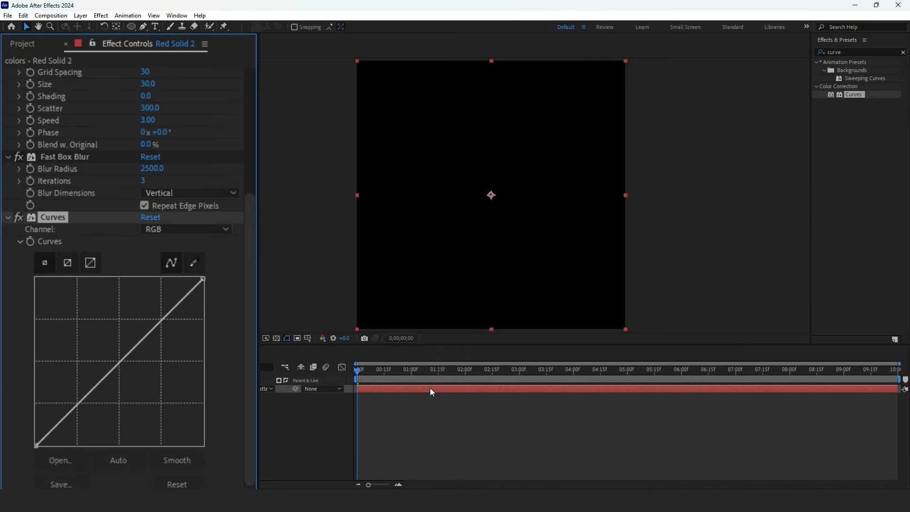
- Switch the Curves channel to Alpha and raise the curve's black point to the top of the graph
click(185, 228)
click(154, 310)
drag(35, 445, 18, 277)
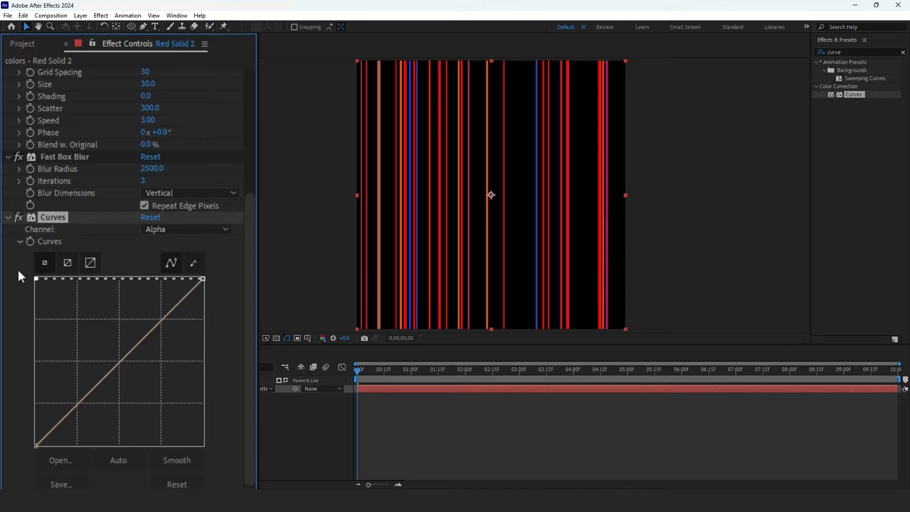
- Increase CC Star Burst Size to 40 and adjust the timing of its keyframes
scroll(30, 247, up, 5)
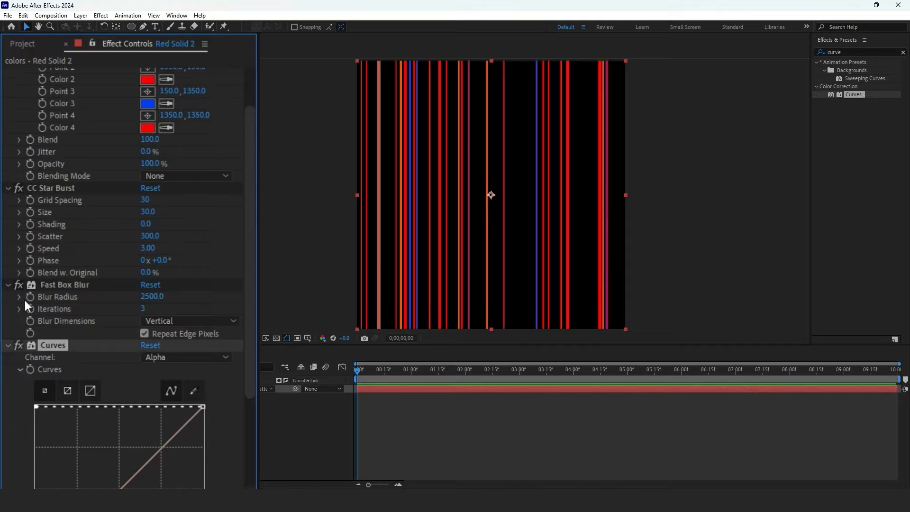
mouse_move(148, 212)
mouse_down()
mouse_move(166, 211)
mouse_move(153, 212)
mouse_up()
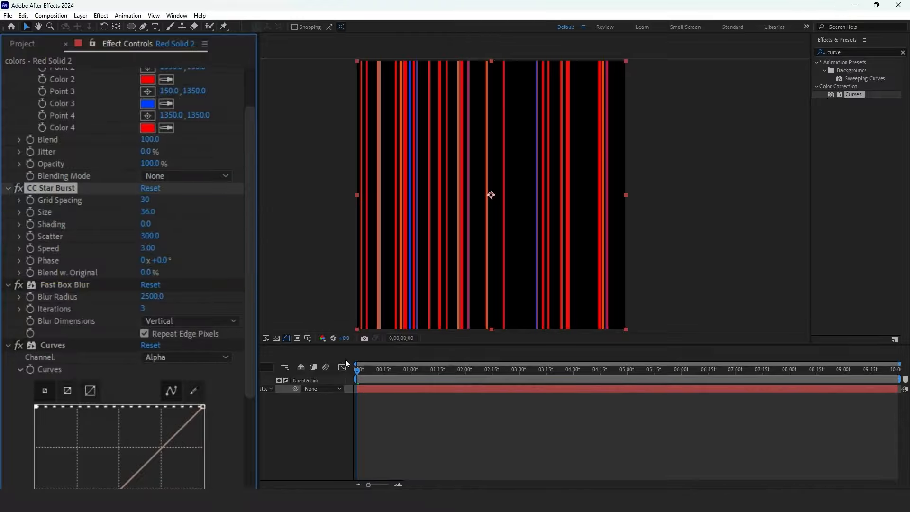
drag(432, 372, 425, 379)
key(u)
drag(356, 405, 376, 405)
click(428, 373)
mouse_move(156, 213)
mouse_down()
mouse_move(173, 212)
mouse_move(160, 213)
mouse_up()
drag(448, 373, 468, 383)
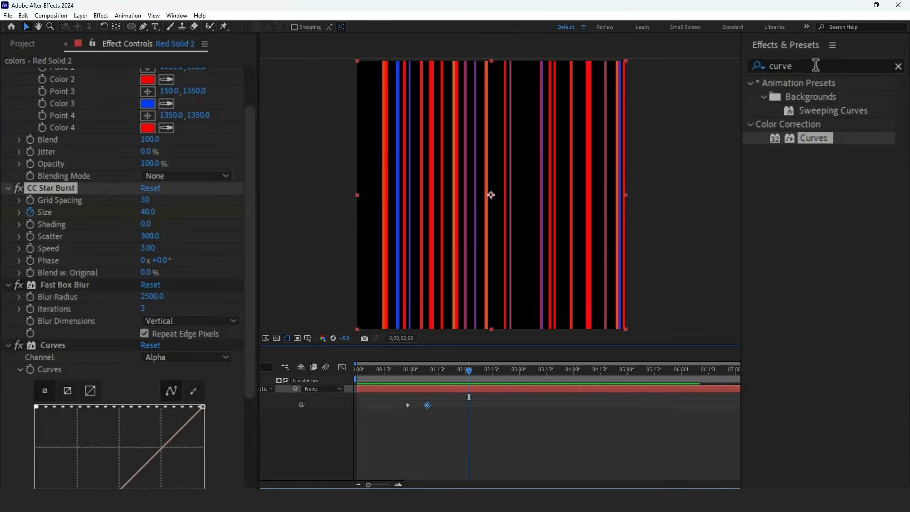
- Apply the Venetian Blinds effect to the red solid
click(853, 52)
text(venetian)
drag(821, 150, 476, 387)
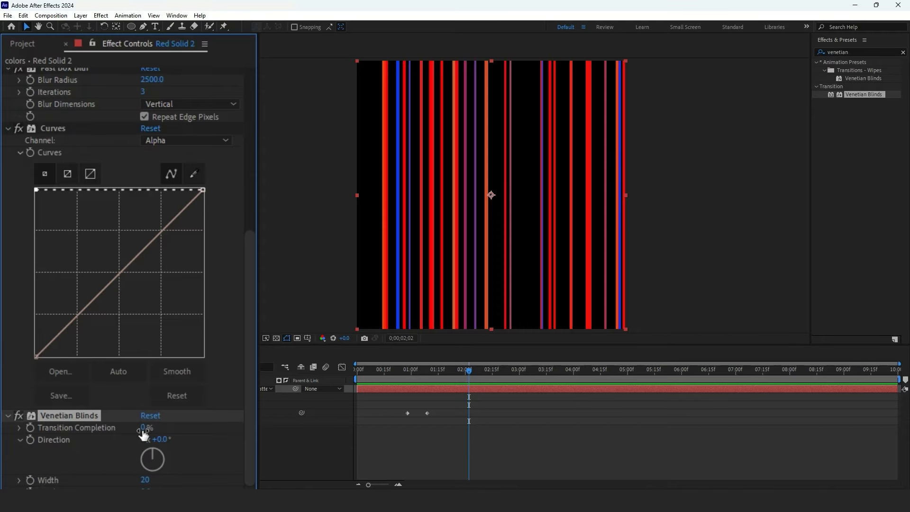
- Keyframe Venetian Blinds Transition Completion at several times so the blinds animate over the streaks
drag(207, 437, 151, 442)
drag(399, 371, 429, 383)
click(31, 427)
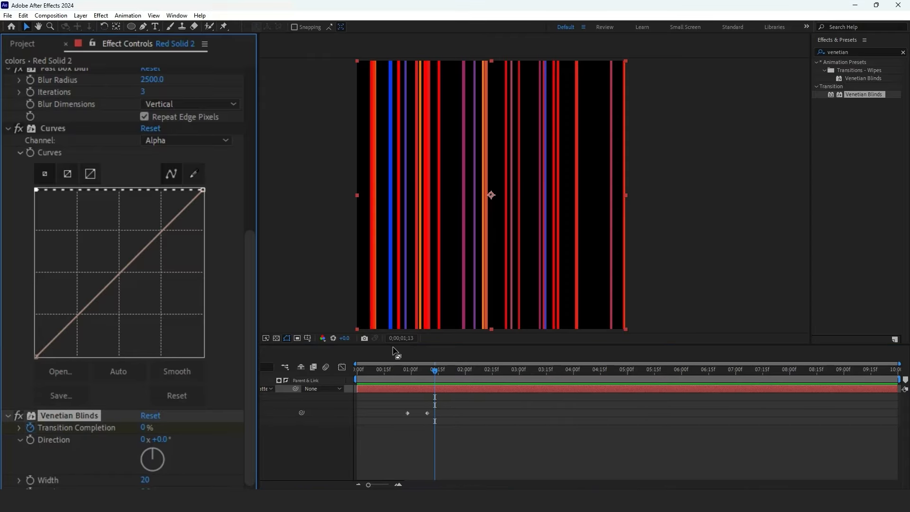
click(438, 385)
drag(437, 374, 465, 378)
drag(148, 428, 195, 429)
drag(466, 371, 371, 386)
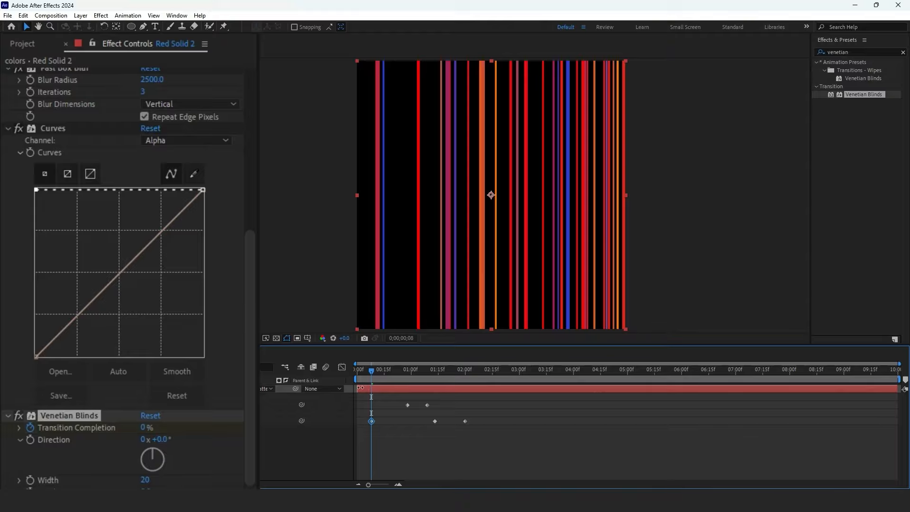
drag(370, 372, 357, 373)
drag(144, 427, 214, 427)
mouse_move(362, 371)
mouse_down()
mouse_move(386, 374)
mouse_move(371, 374)
mouse_up()
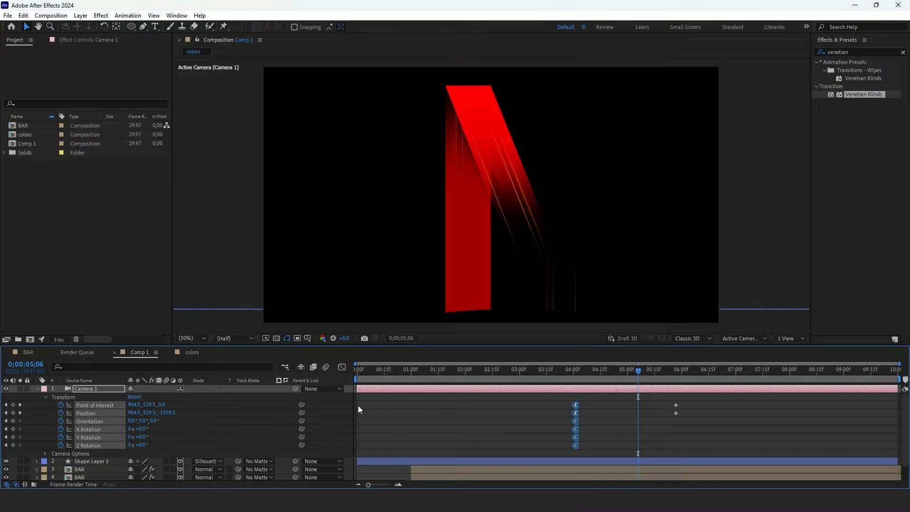
- Add the colors composition to Comp 1 and shift its layer to start around five seconds
scroll(482, 408, down, 1)
drag(25, 134, 473, 448)
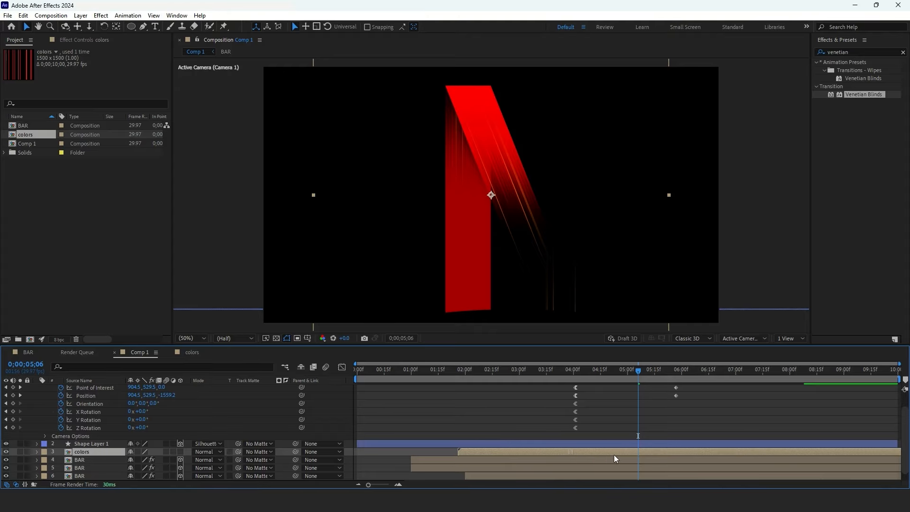
drag(614, 455, 727, 448)
drag(640, 371, 635, 373)
- Position the colors layer over the first vertical bar of the N
scroll(600, 208, down, 3)
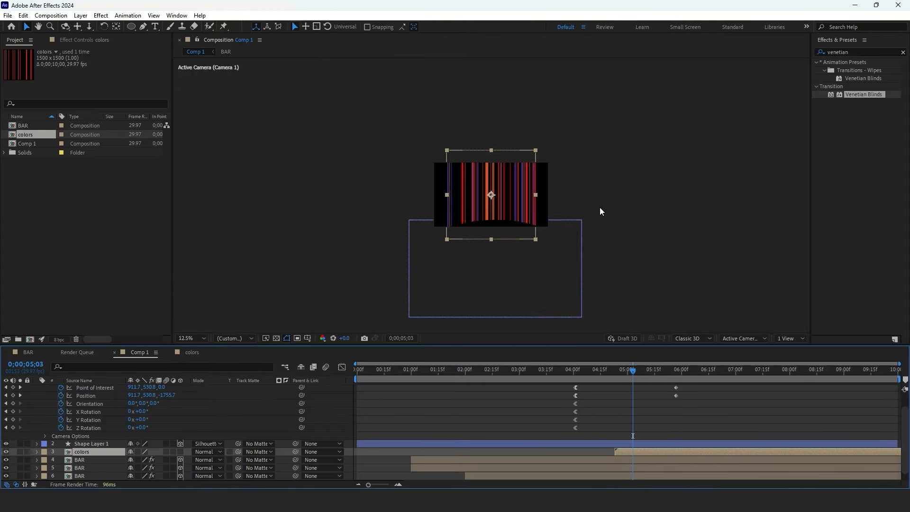
scroll(563, 208, up, 2)
scroll(493, 244, up, 2)
drag(509, 191, 487, 215)
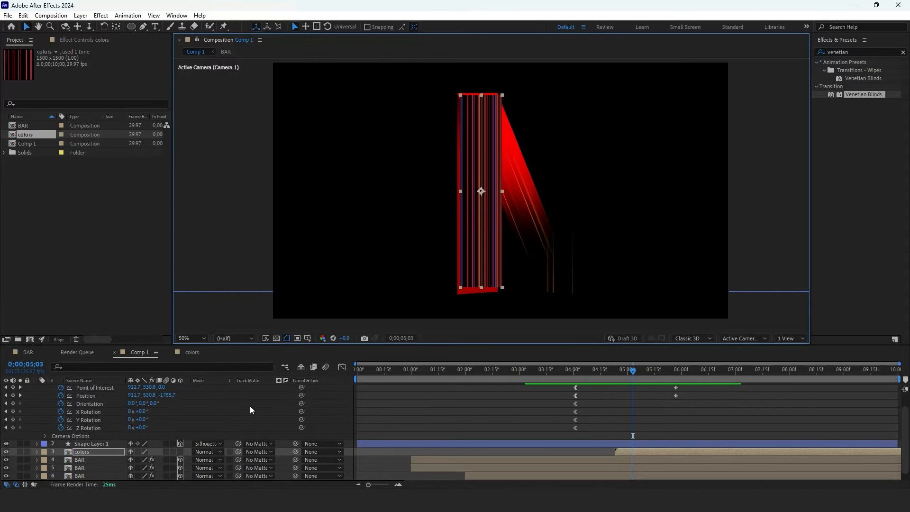
- Make the colors layer 3D and align it with the first bar
click(179, 450)
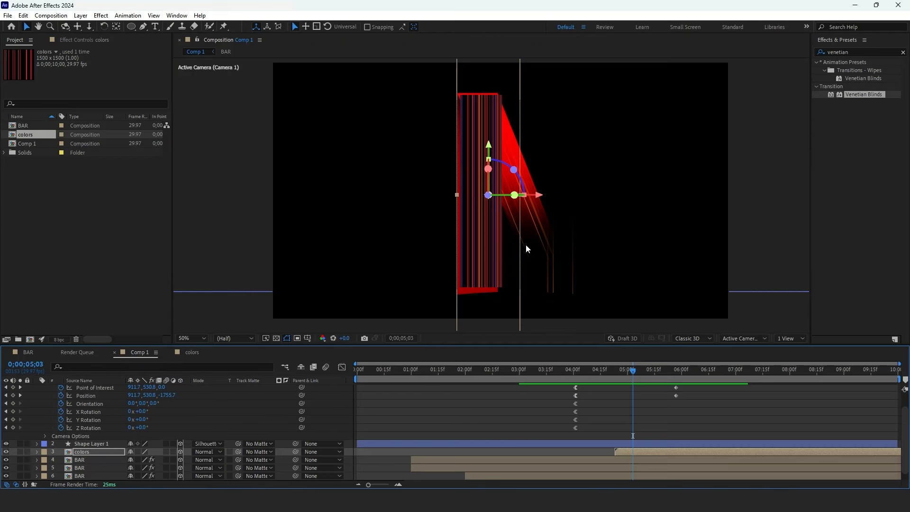
scroll(510, 218, down, 2)
scroll(491, 233, up, 2)
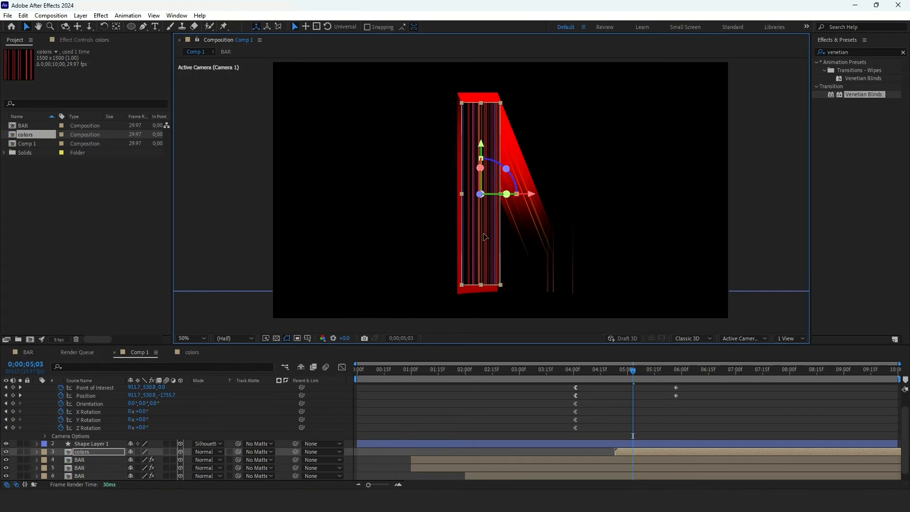
drag(484, 272, 498, 289)
click(488, 286)
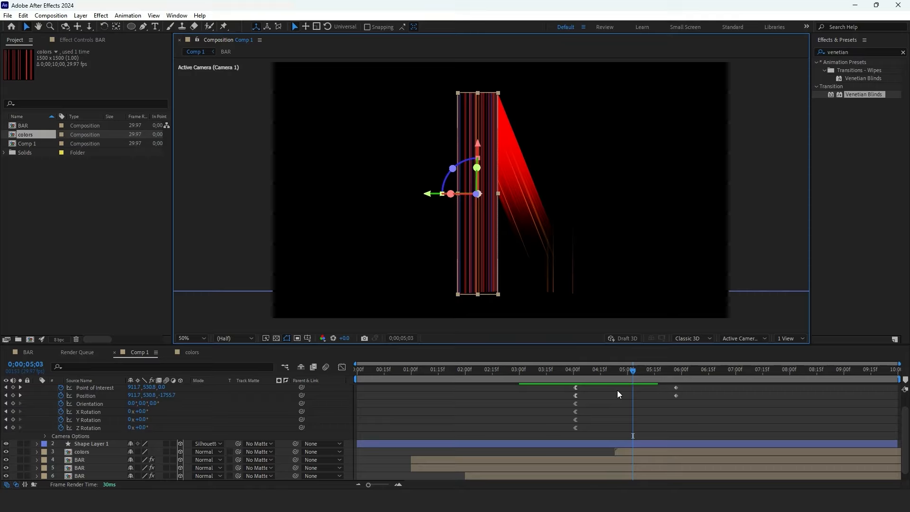
- Move the colors layer below the BAR layers and preview the result
click(618, 448)
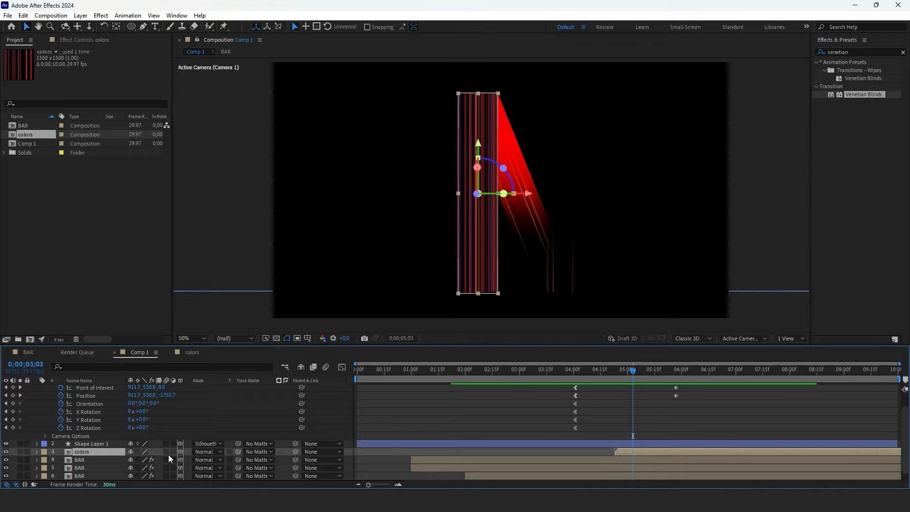
drag(103, 450, 101, 469)
key(space)
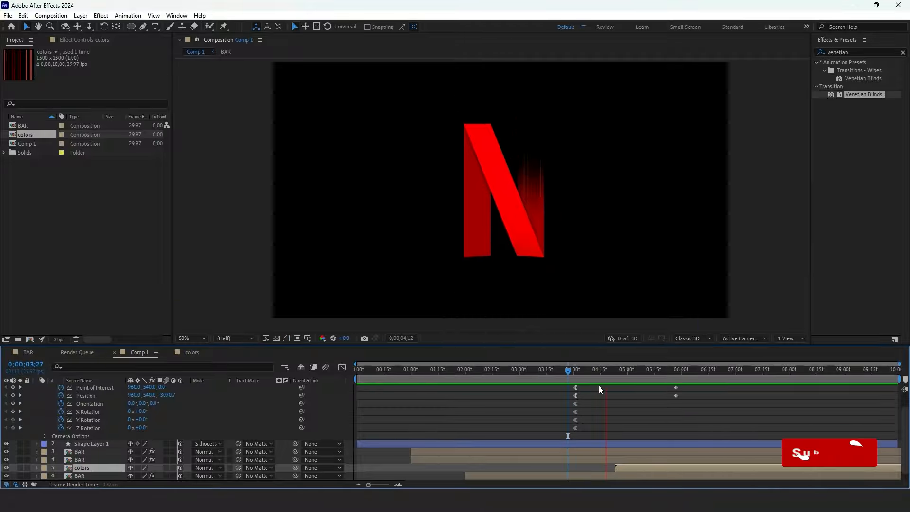
- Nest Comp 1 into a new composition, Comp 2, and preview it
click(576, 372)
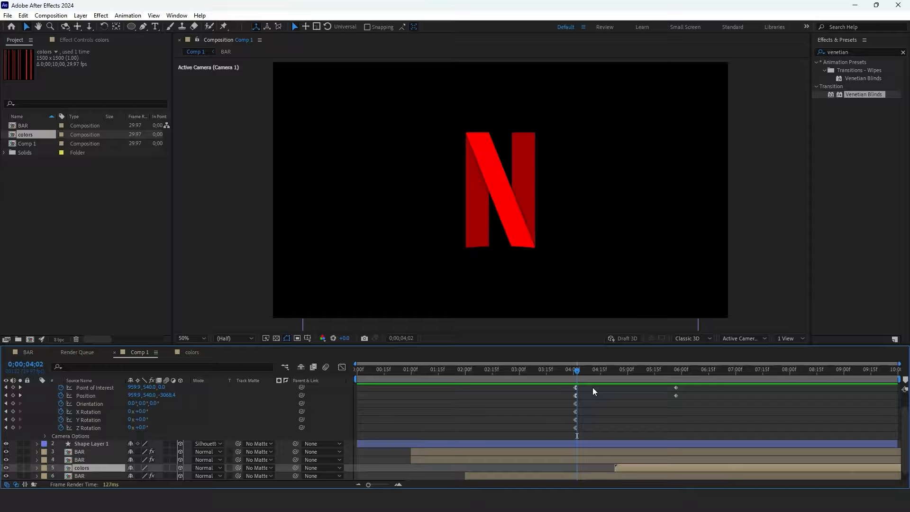
click(30, 143)
drag(44, 195, 25, 453)
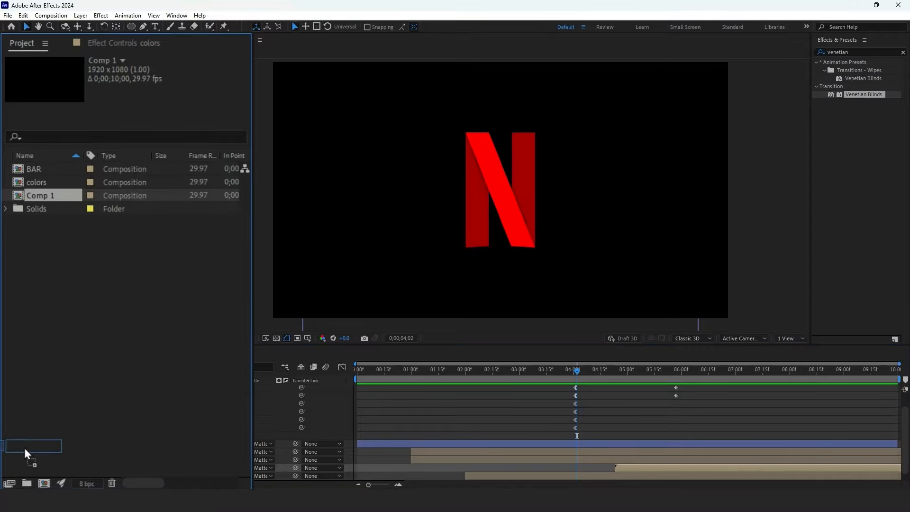
drag(46, 484, 46, 484)
key(space)
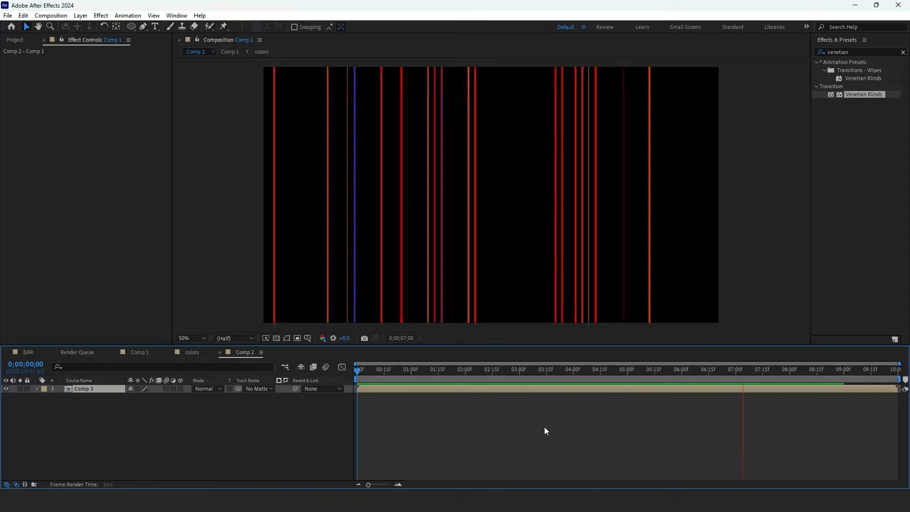
- Enable Time Remapping on the Comp 1 layer
click(573, 379)
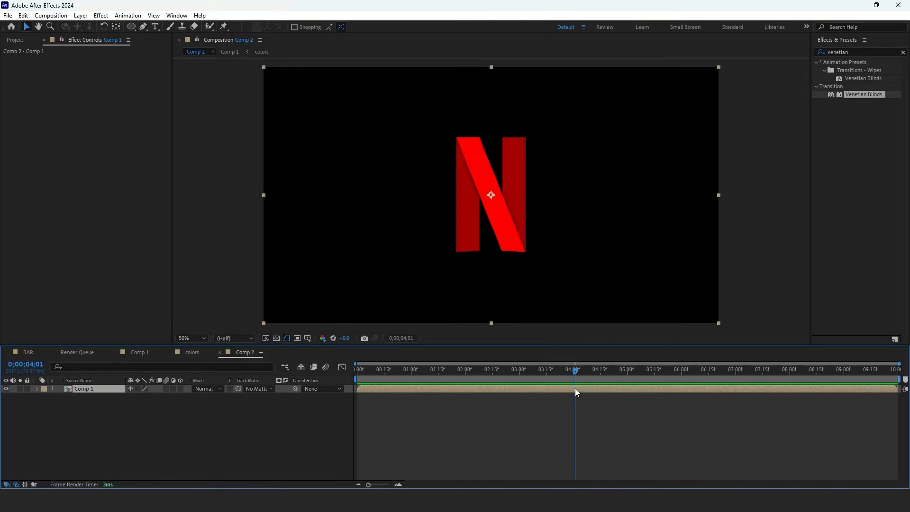
right_click(575, 388)
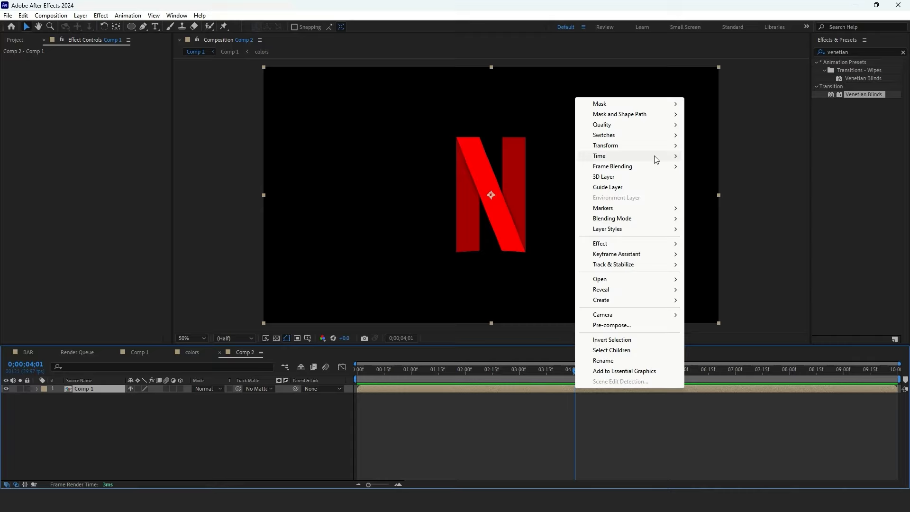
mouse_move(670, 156)
click(696, 158)
click(388, 379)
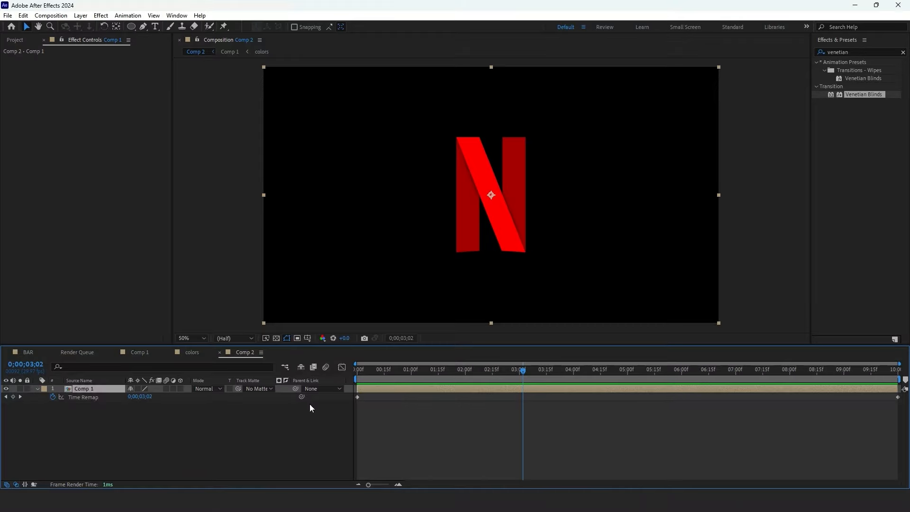
- Add a Time Remap keyframe near 7 seconds and move the end keyframe earlier to hold the finished logo
drag(524, 371, 773, 382)
click(13, 397)
drag(900, 411, 524, 400)
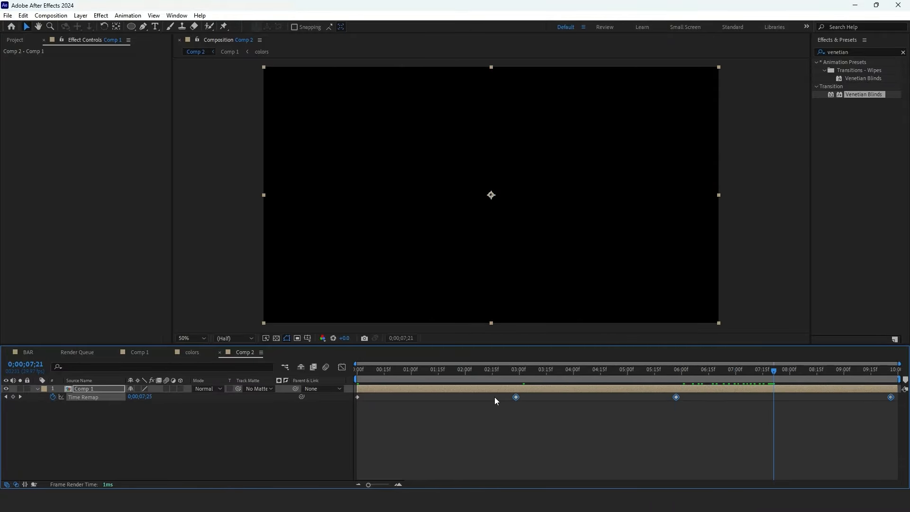
- Shift the Time Remap keyframes earlier and preview the retimed animation
key(space)
key(Home)
key(space)
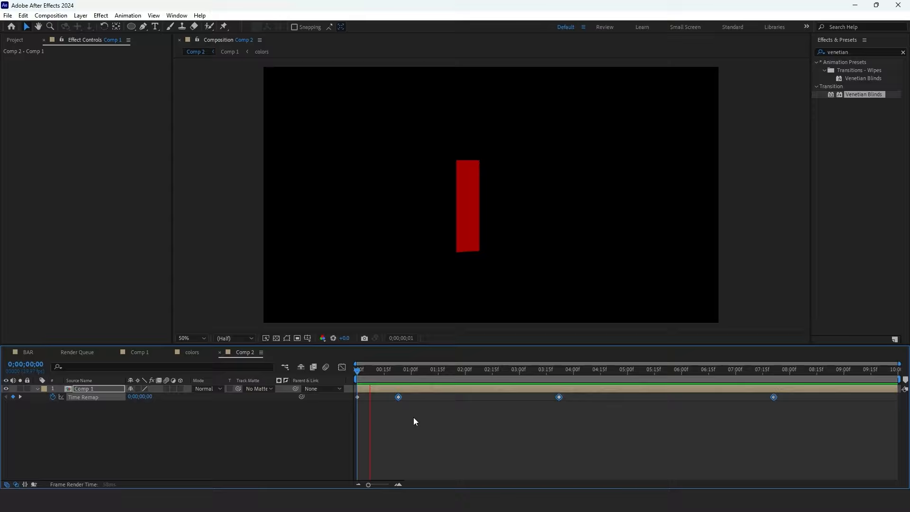
key(space)
drag(424, 370, 402, 397)
key(Home)
- Pull the later Time Remap keyframes closer to speed up the reveal and preview it
key(space)
key(space)
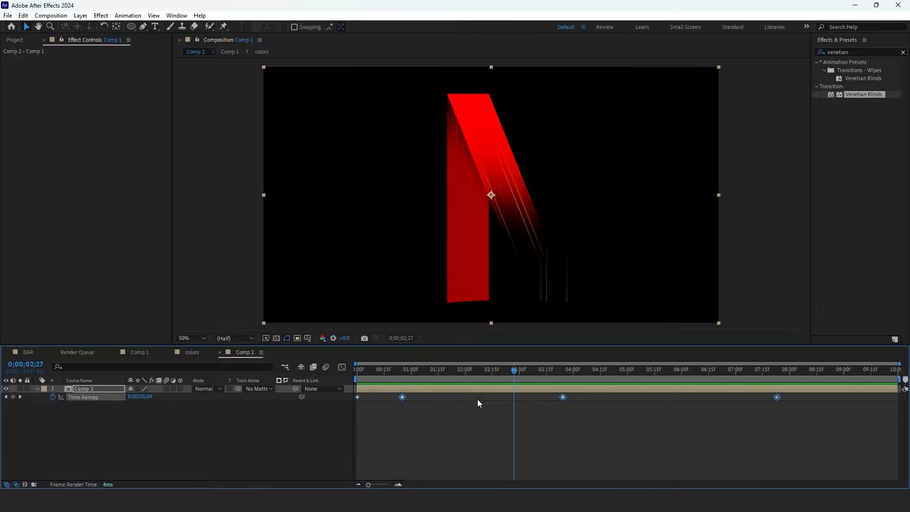
drag(562, 397, 518, 399)
click(468, 419)
key(Home)
key(space)
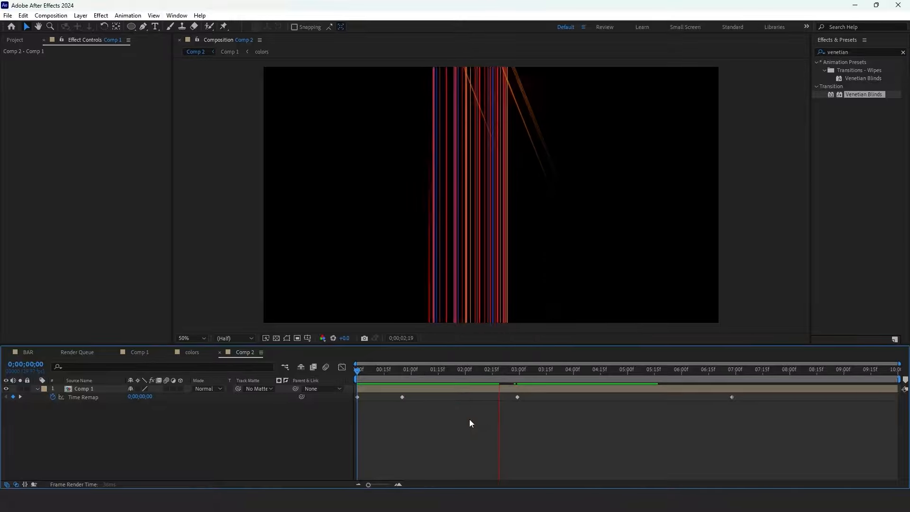
key(space)
key(space)
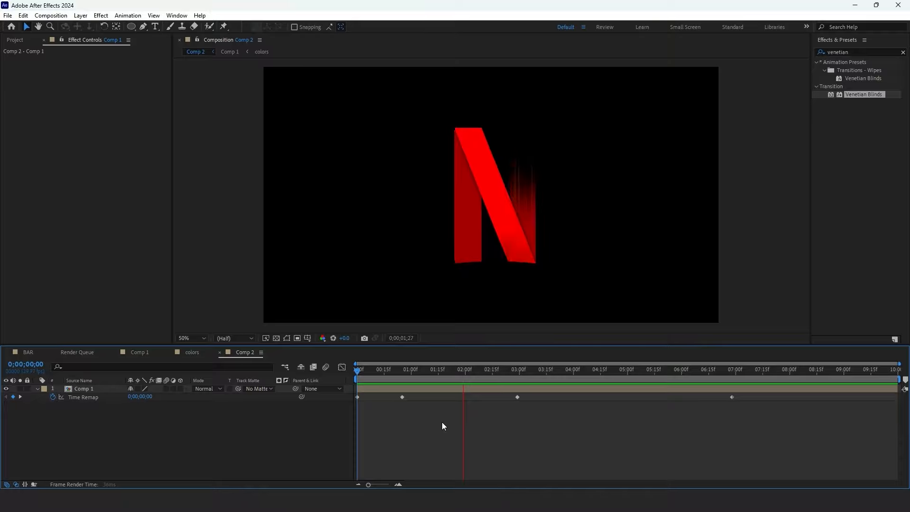
drag(599, 370, 468, 382)
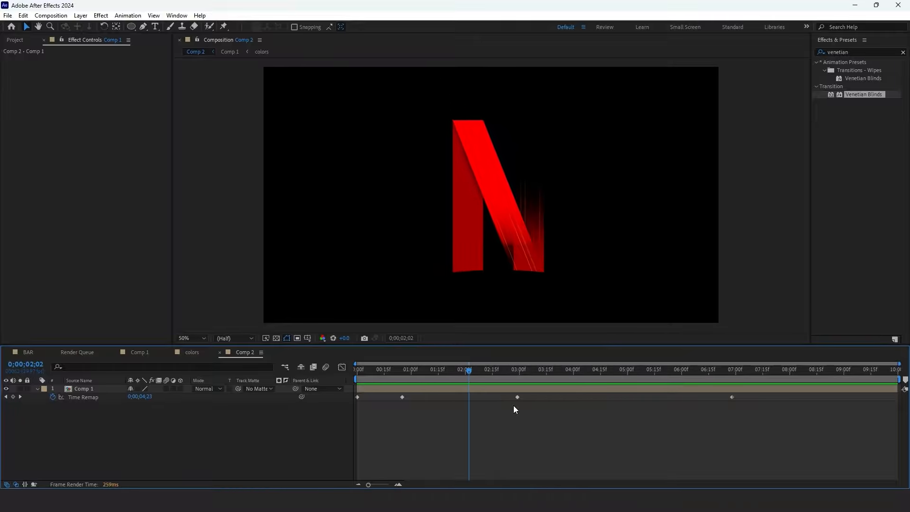
- Add an adjustment layer to Comp 2 and apply the Glow effect to it
right_click(292, 422)
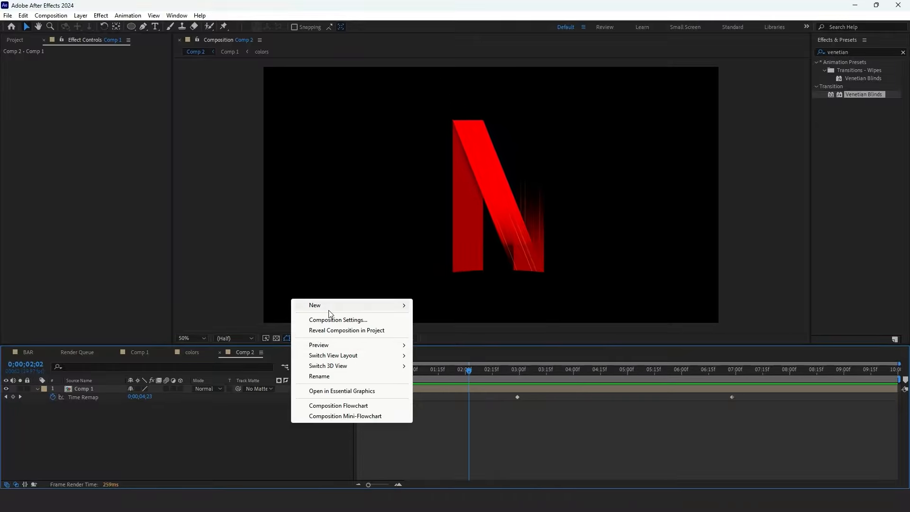
click(443, 377)
click(858, 52)
text(glow)
drag(798, 180, 499, 387)
- Keyframe Glow Threshold 26.3%, Radius 45 and Intensity 1.0 around 3 seconds to animate a glow burst
drag(146, 121, 141, 122)
drag(468, 371, 527, 379)
click(30, 98)
click(30, 110)
click(30, 121)
mouse_move(147, 120)
mouse_down()
mouse_move(198, 121)
mouse_move(195, 112)
mouse_move(103, 109)
mouse_move(171, 119)
mouse_move(175, 98)
mouse_move(145, 100)
mouse_move(140, 112)
mouse_up()
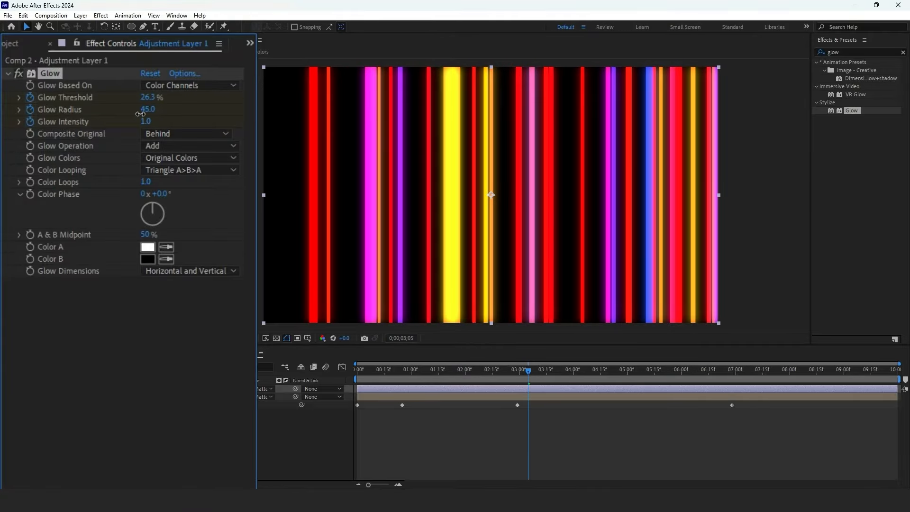
key(u)
drag(465, 369, 489, 381)
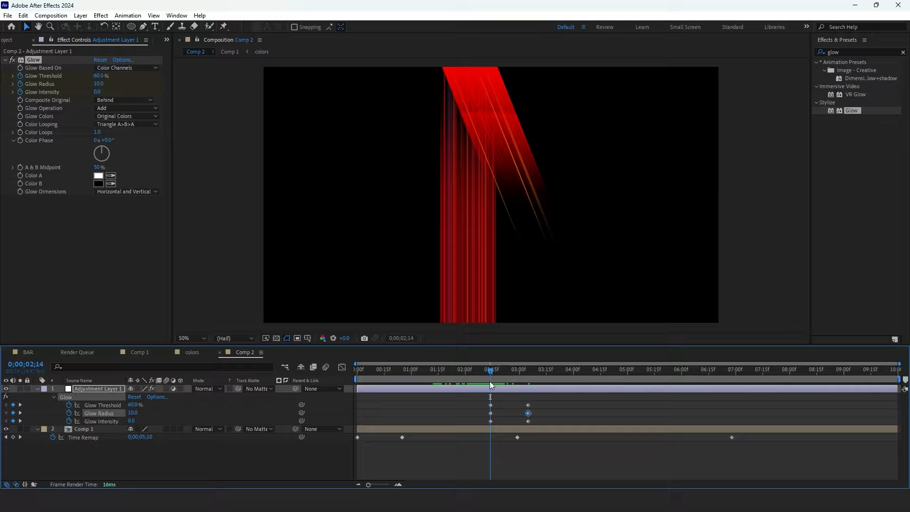
- Preview the logo animation with the glow
key(space)
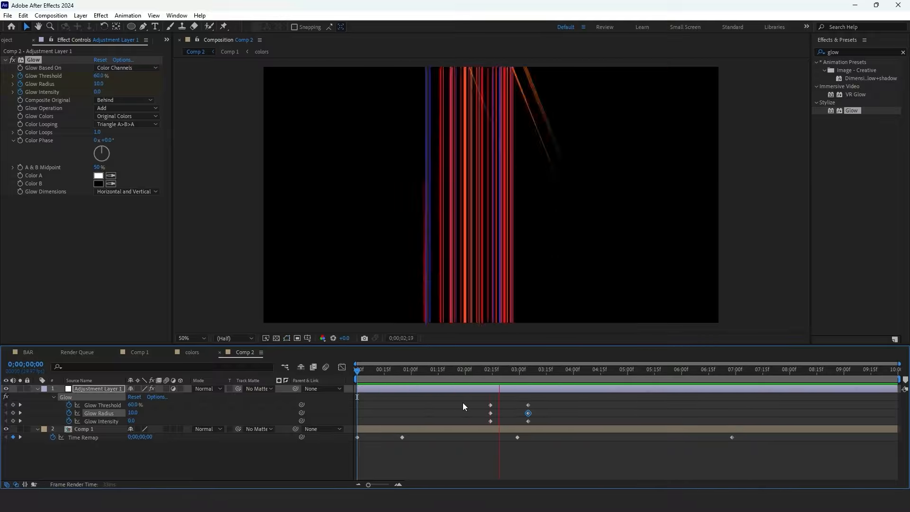
key(space)
click(562, 403)
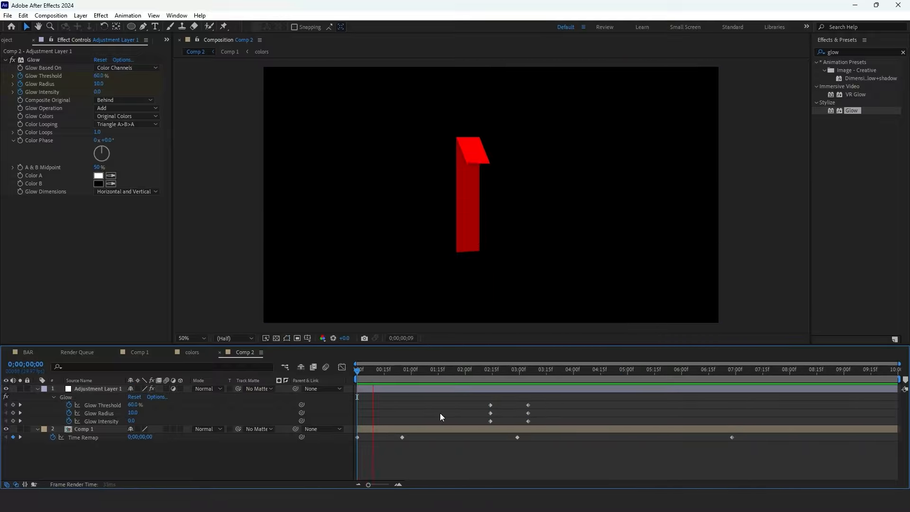